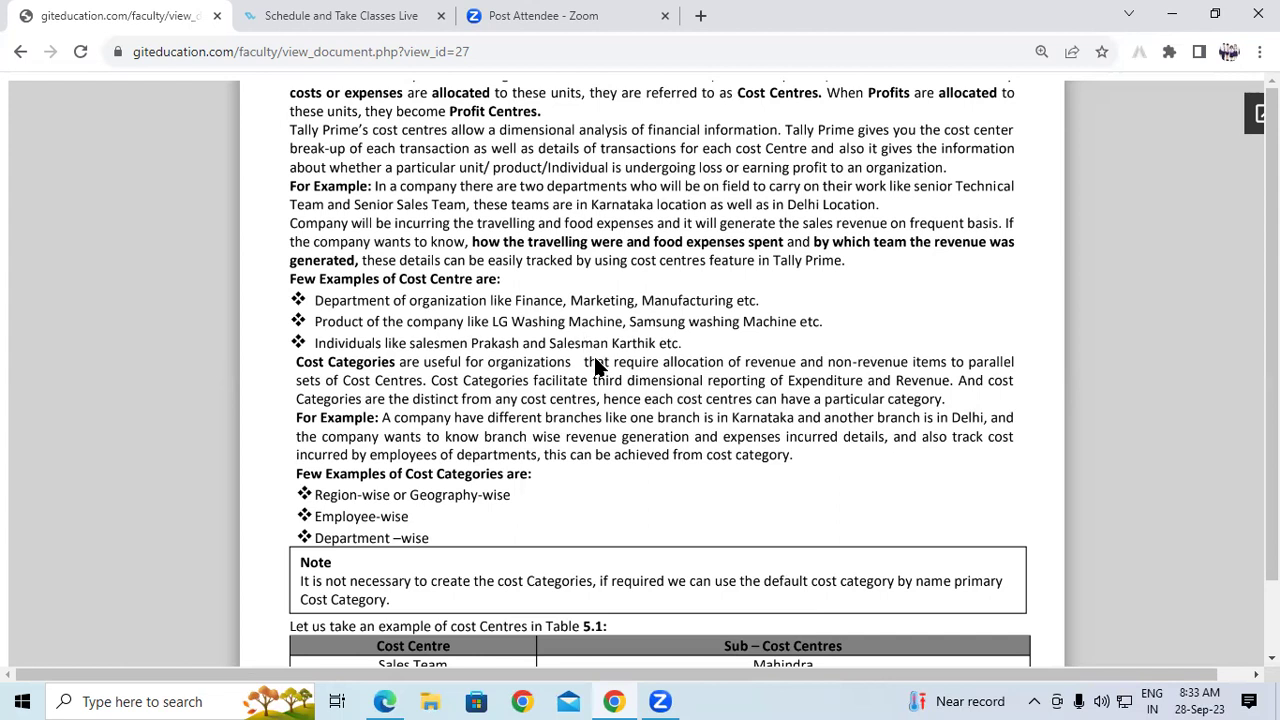
- Set the browser zoom to 90% and read the cost centre handout through to the steps for activating cost centres
scroll(594, 362, "down", 1)
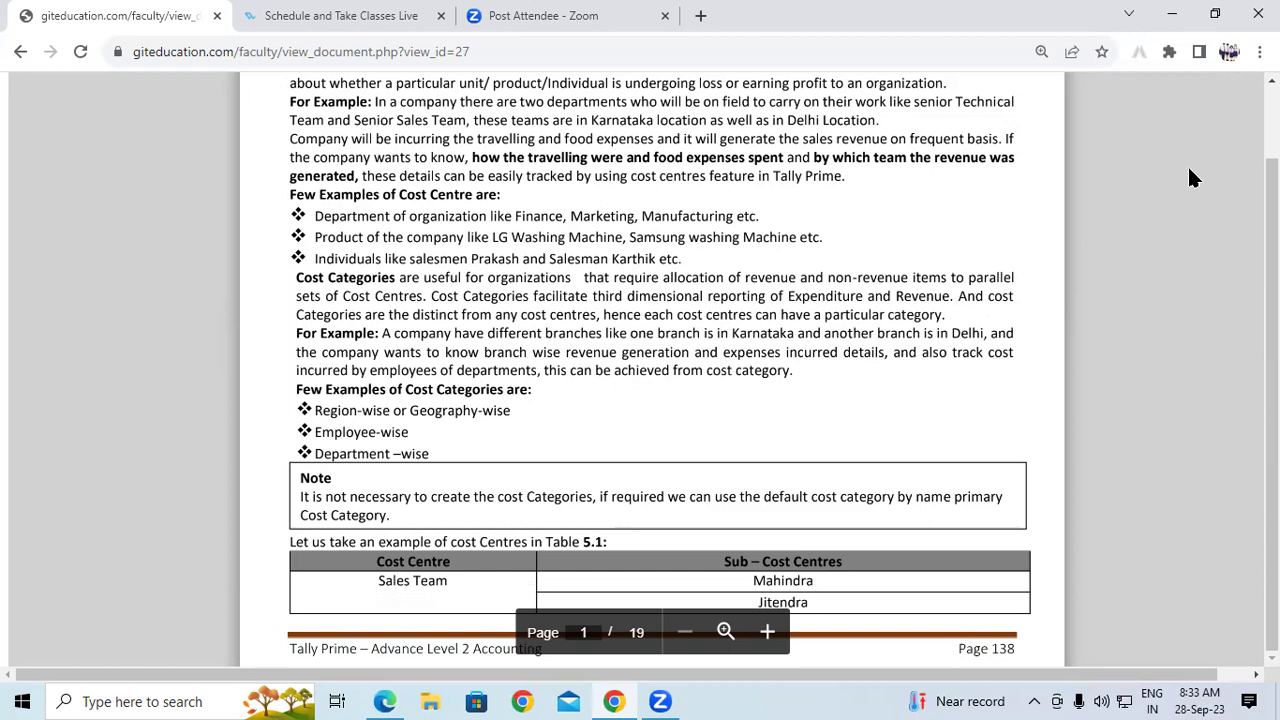
left_click(1259, 51)
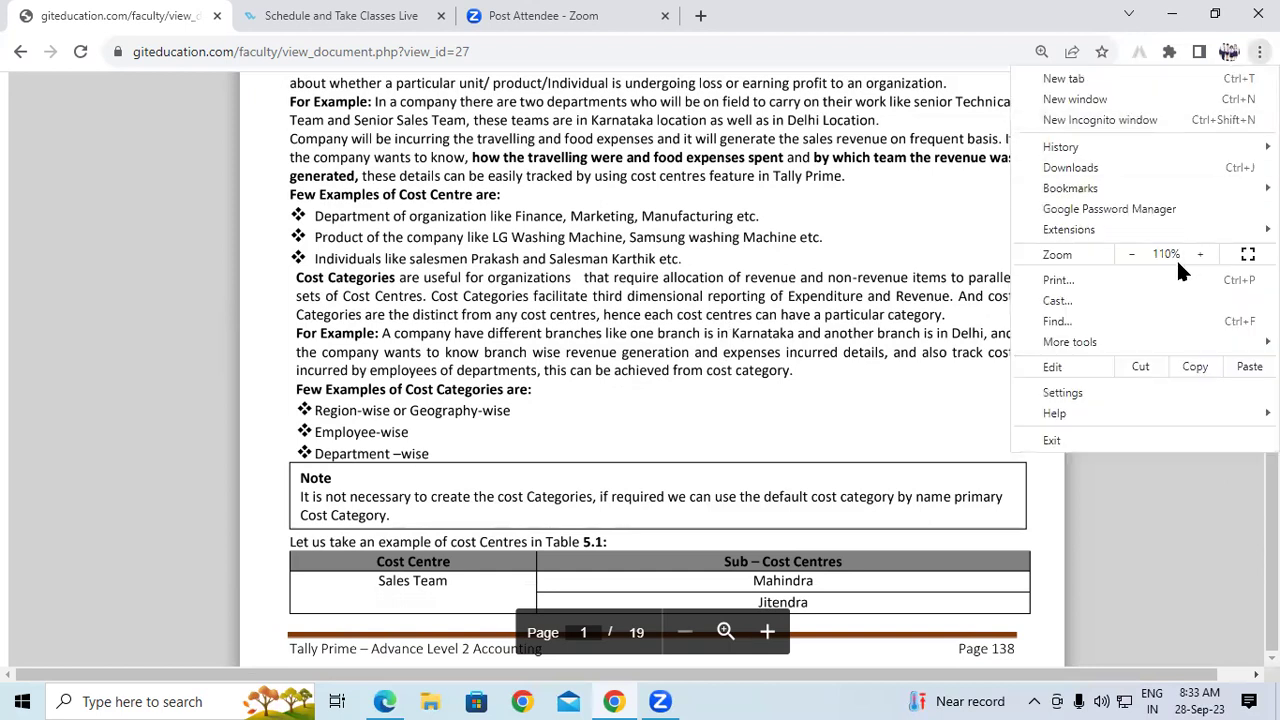
left_click(1133, 254)
left_click(1133, 254)
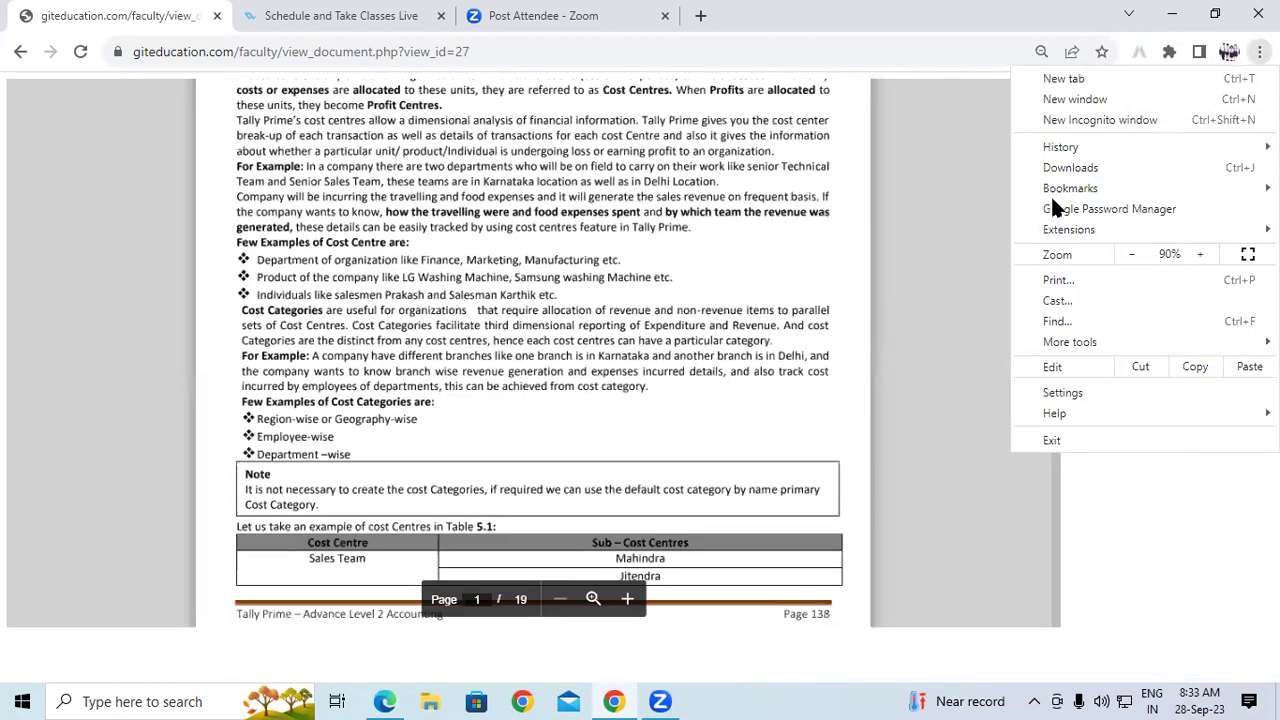
key("Escape")
scroll(1058, 135, "down", 3)
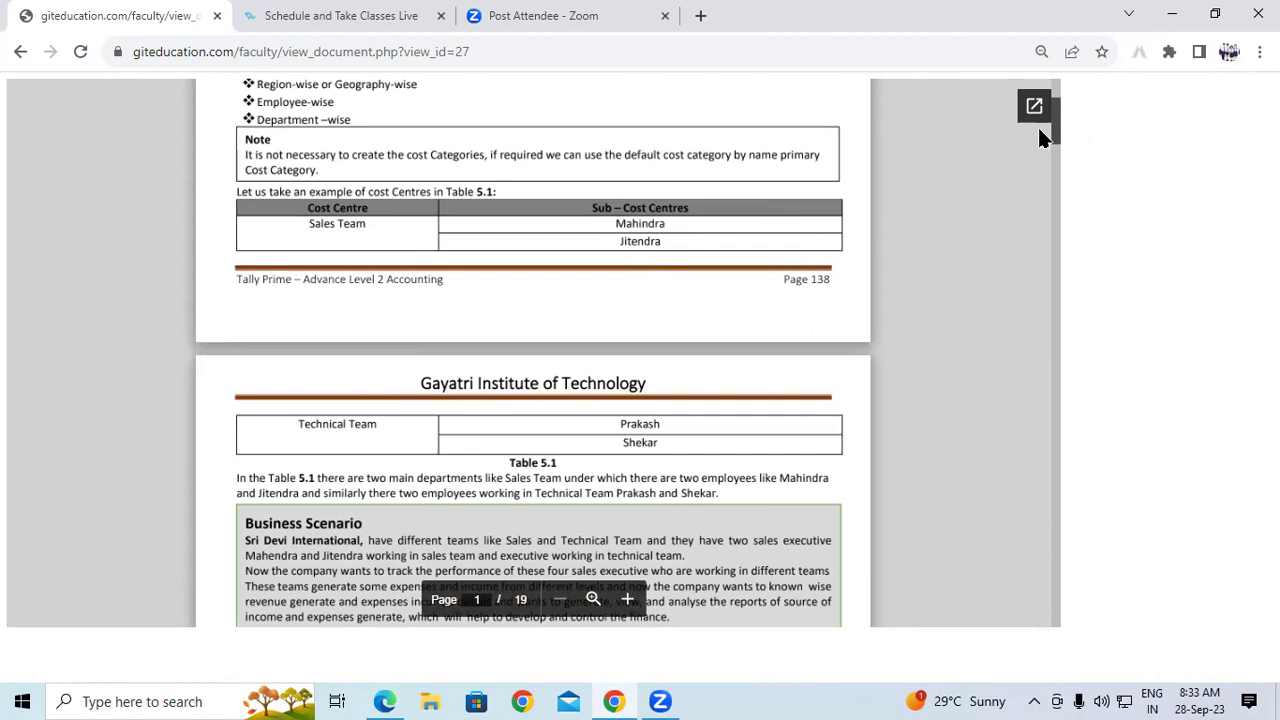
scroll(1058, 135, "down", 3)
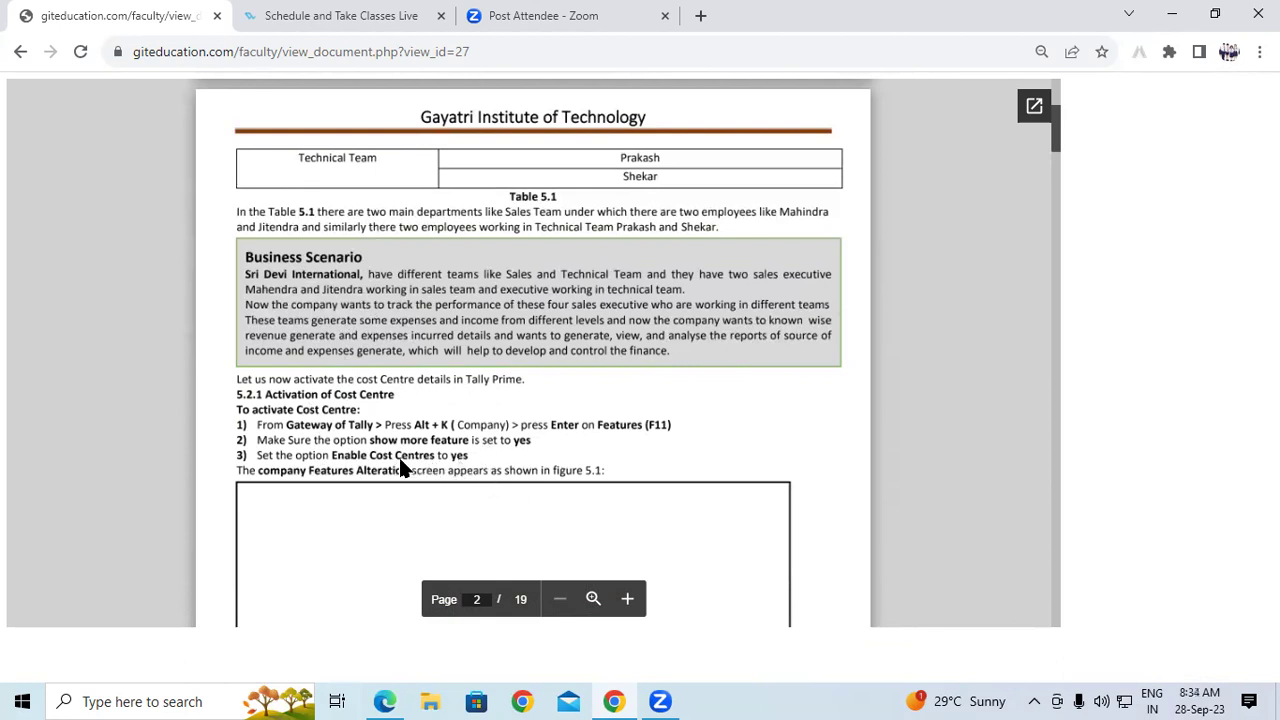
- Switch to TallyPrime, continue in Educational Mode, and choose to select a company from a drive
left_click(1172, 14)
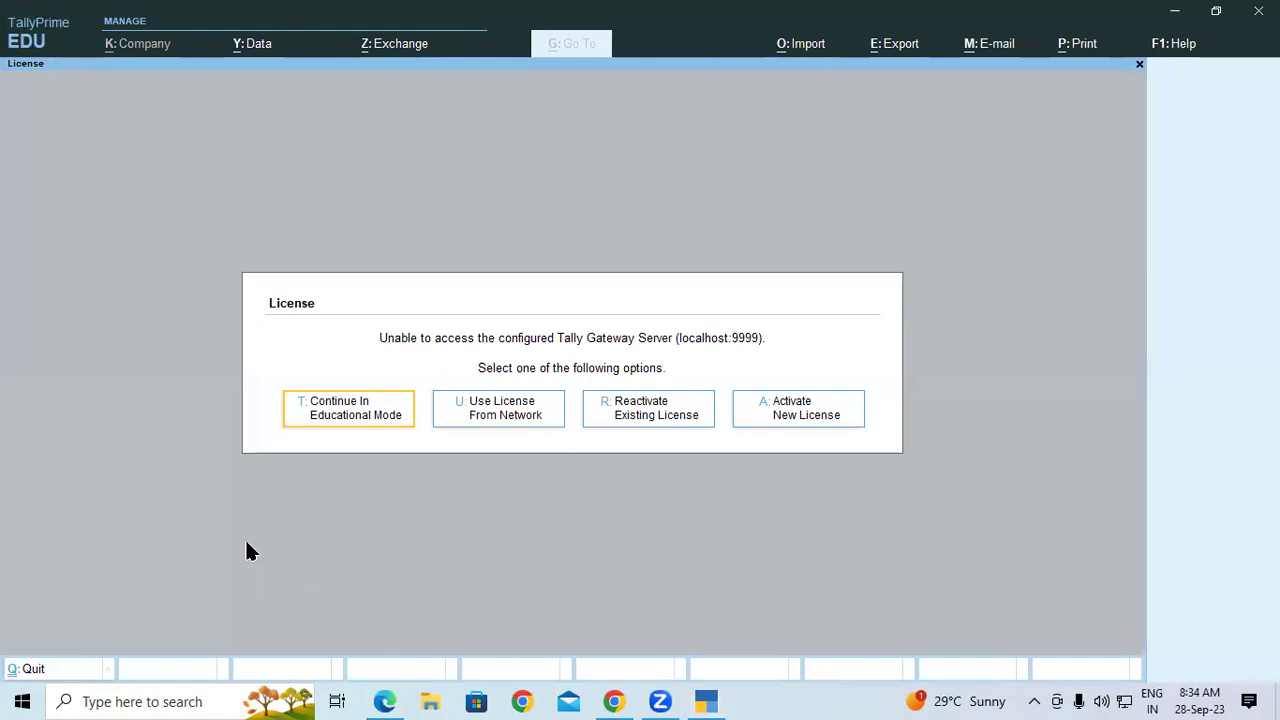
left_click(331, 413)
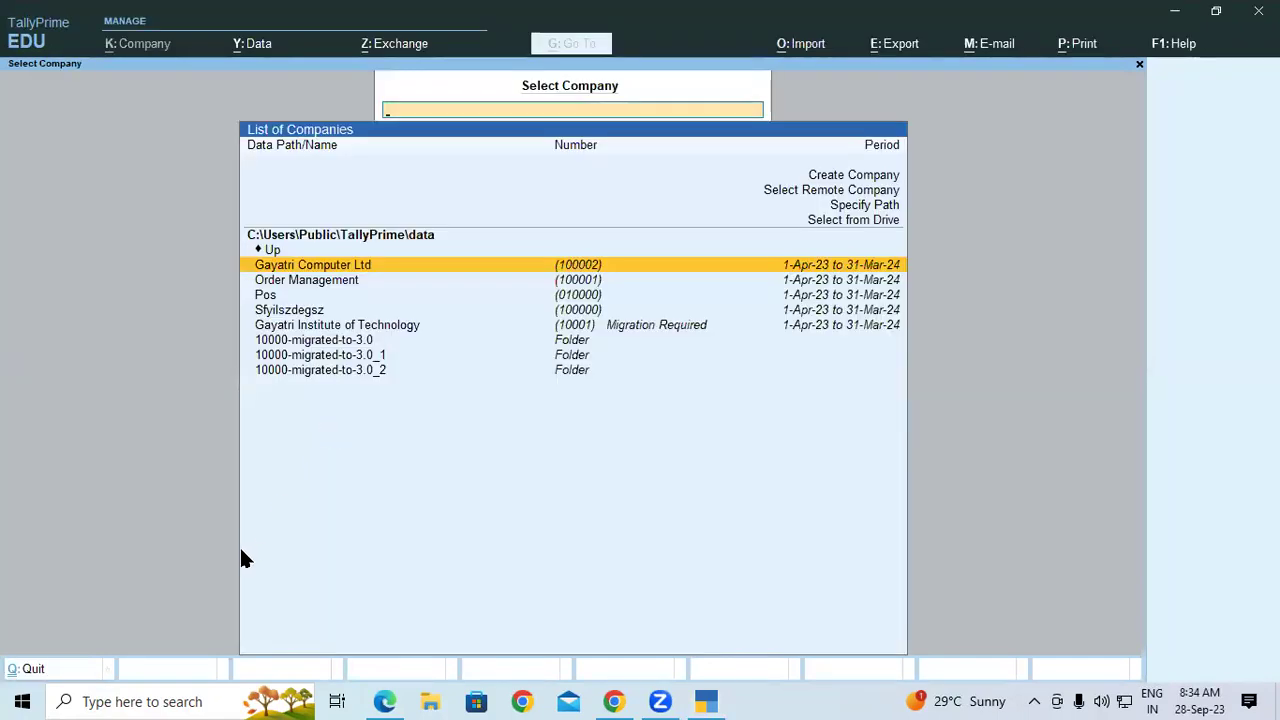
key("Up")
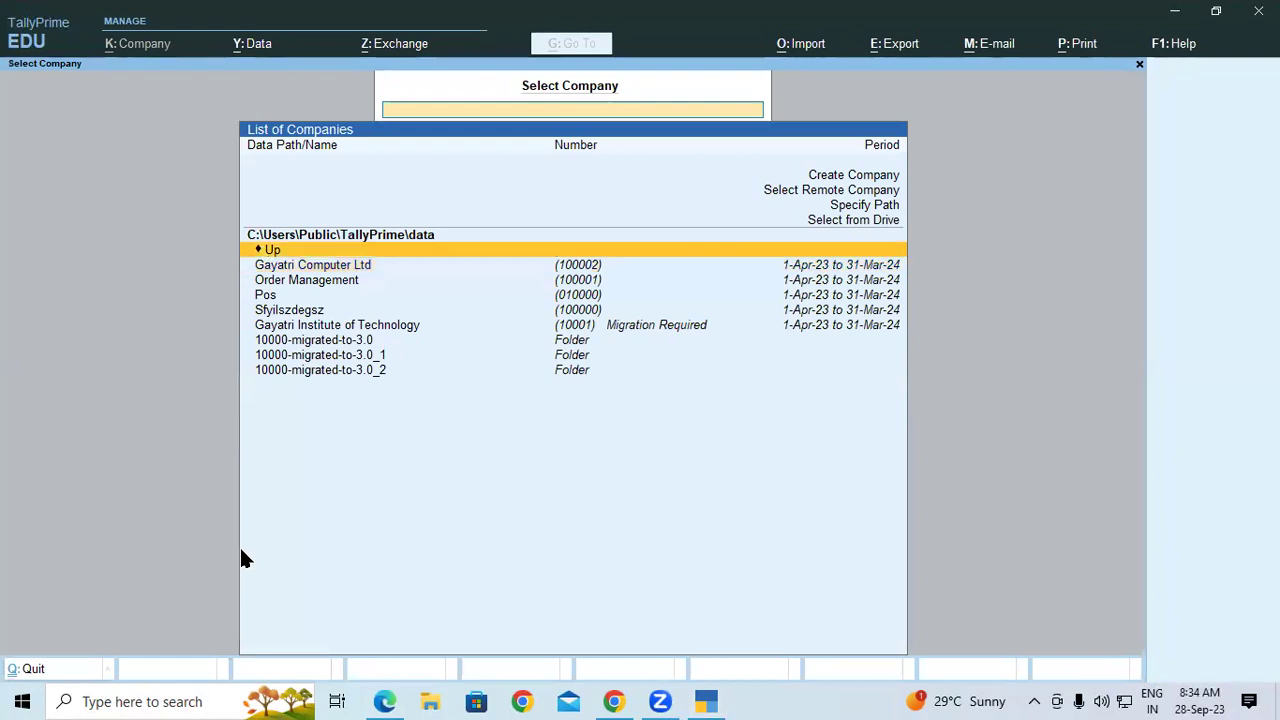
key("Up")
key("Return")
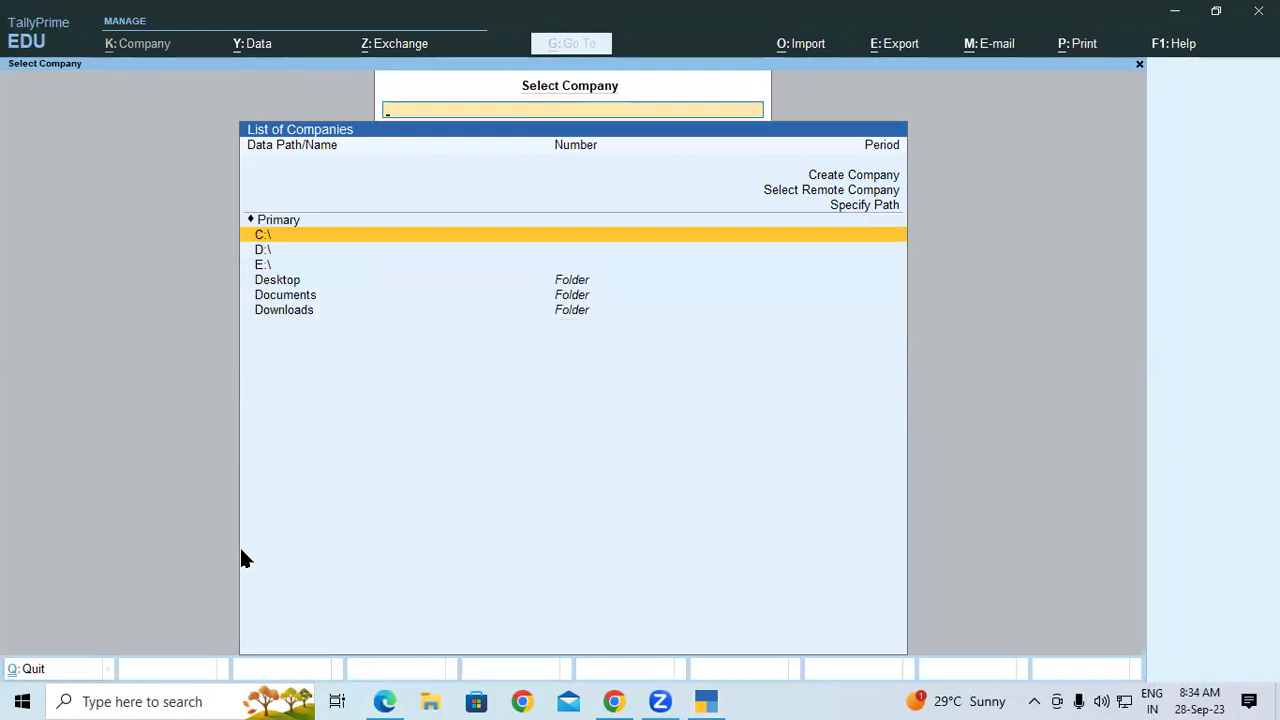
- Load the company Shri Devi International from the folder D:\shridevi ch-2
key("Down")
key("Return")
key("Down")
key("Down")
key("Down")
key("Down")
key("Down")
key("Down")
key("Down")
key("Down")
key("Down")
key("Down")
key("Down")
key("Down")
key("Down")
key("Down")
key("Down")
key("Down")
key("Down")
key("Down")
key("Down")
key("Down")
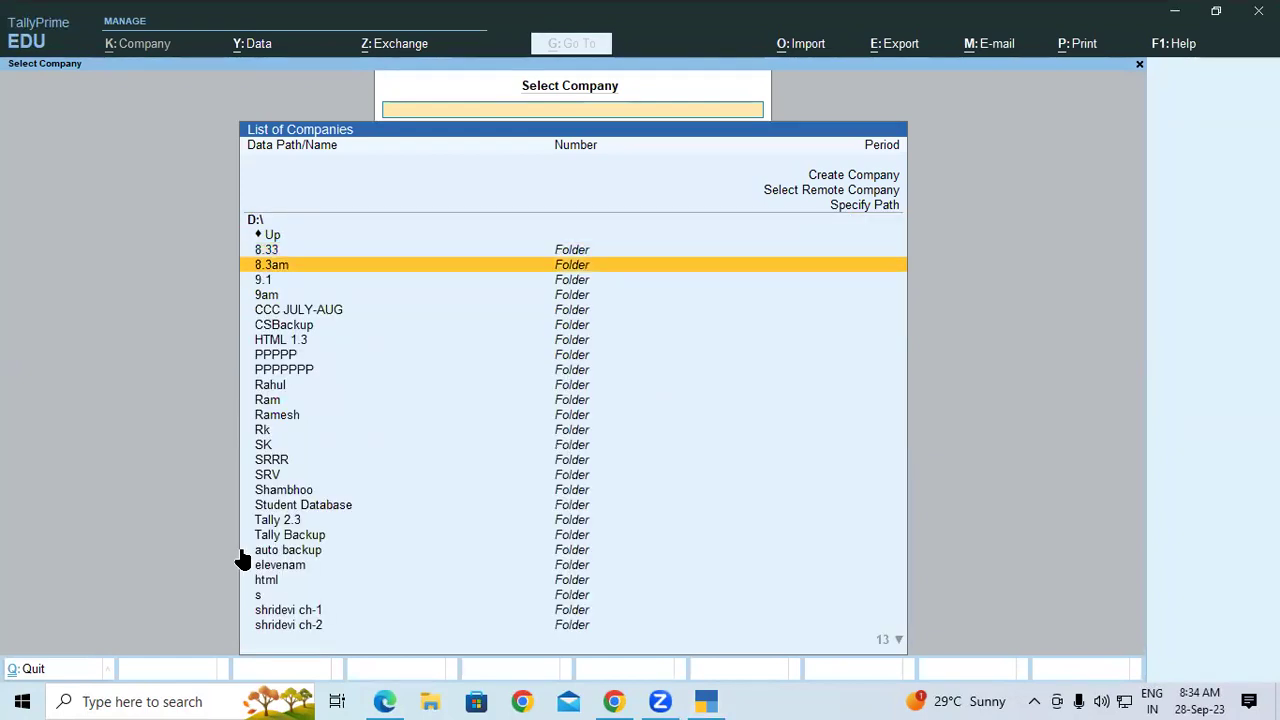
key("Down")
key("Down")
key("Down")
key("Down")
key("Down")
key("Down")
key("Down")
key("Down")
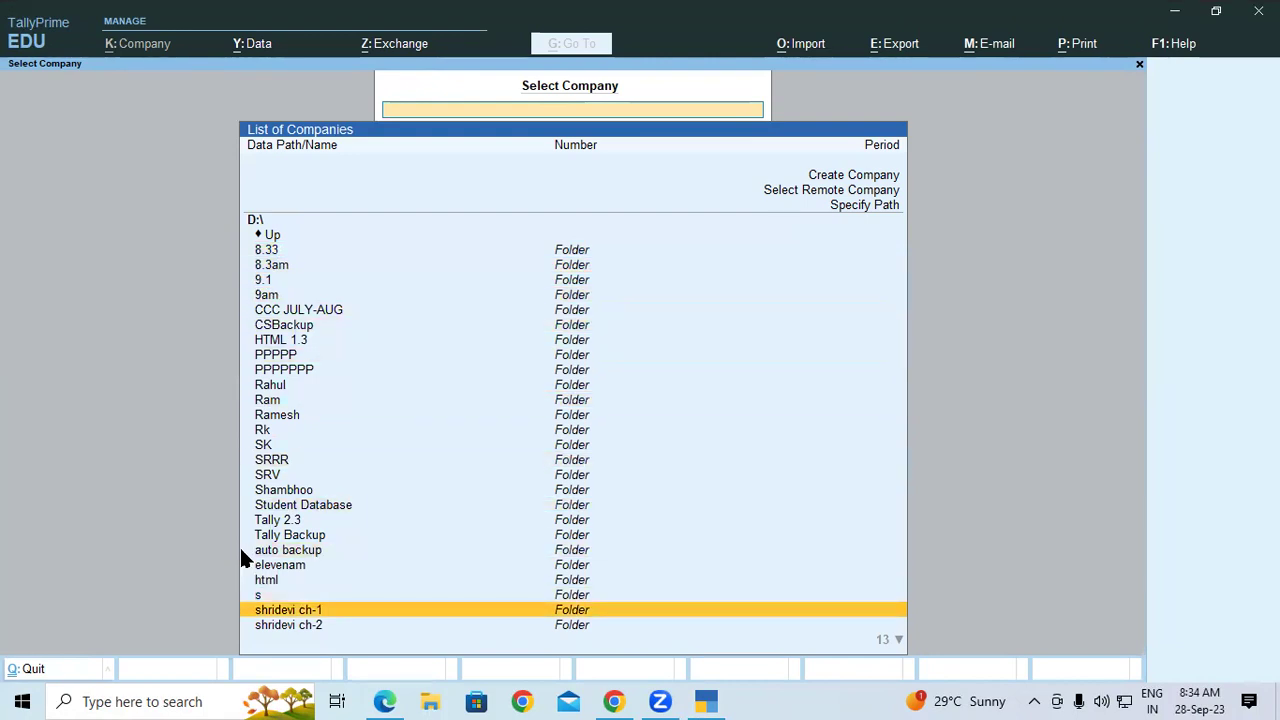
key("Up")
key("Up")
key("Up")
key("Up")
key("Up")
key("Up")
key("Up")
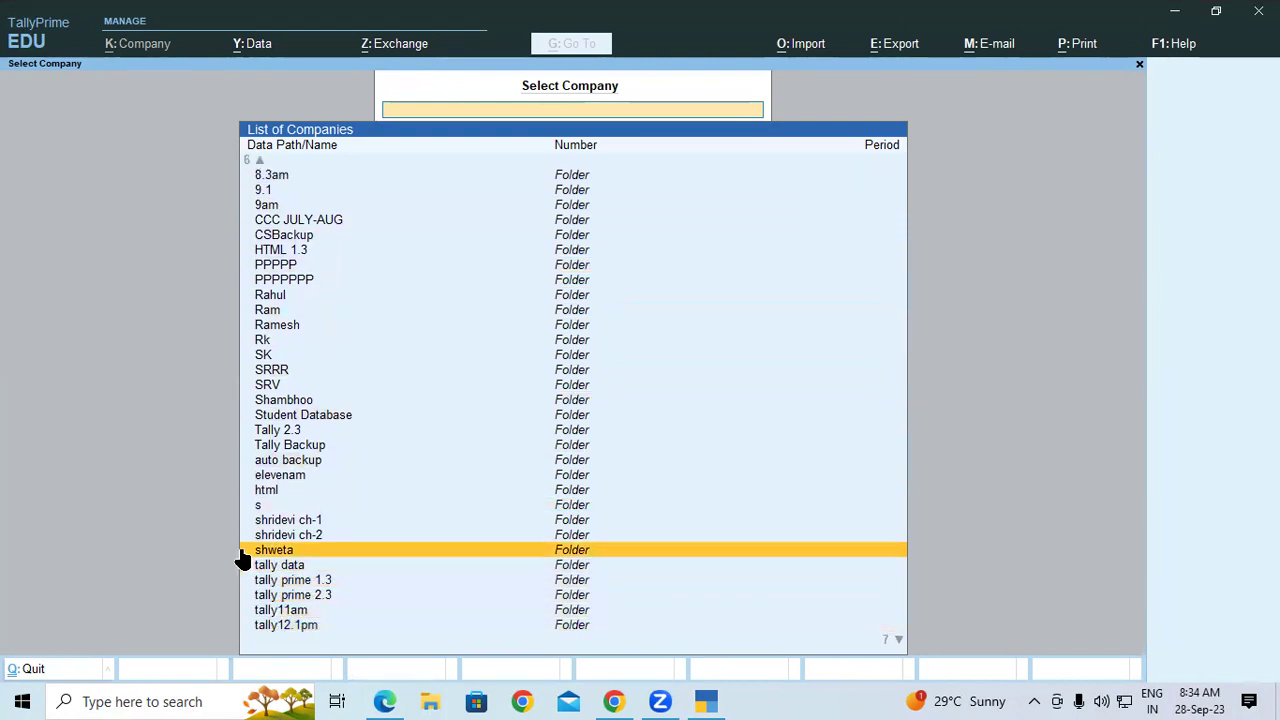
key("Down")
key("Return")
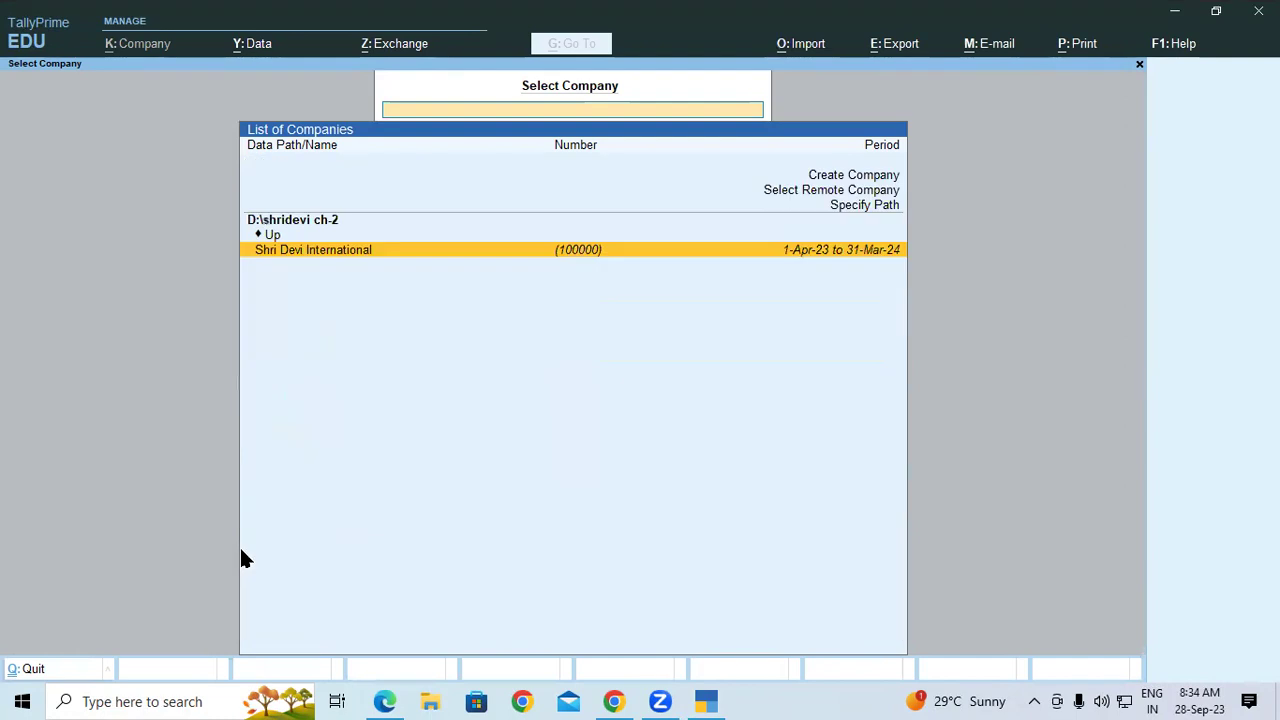
key("Return")
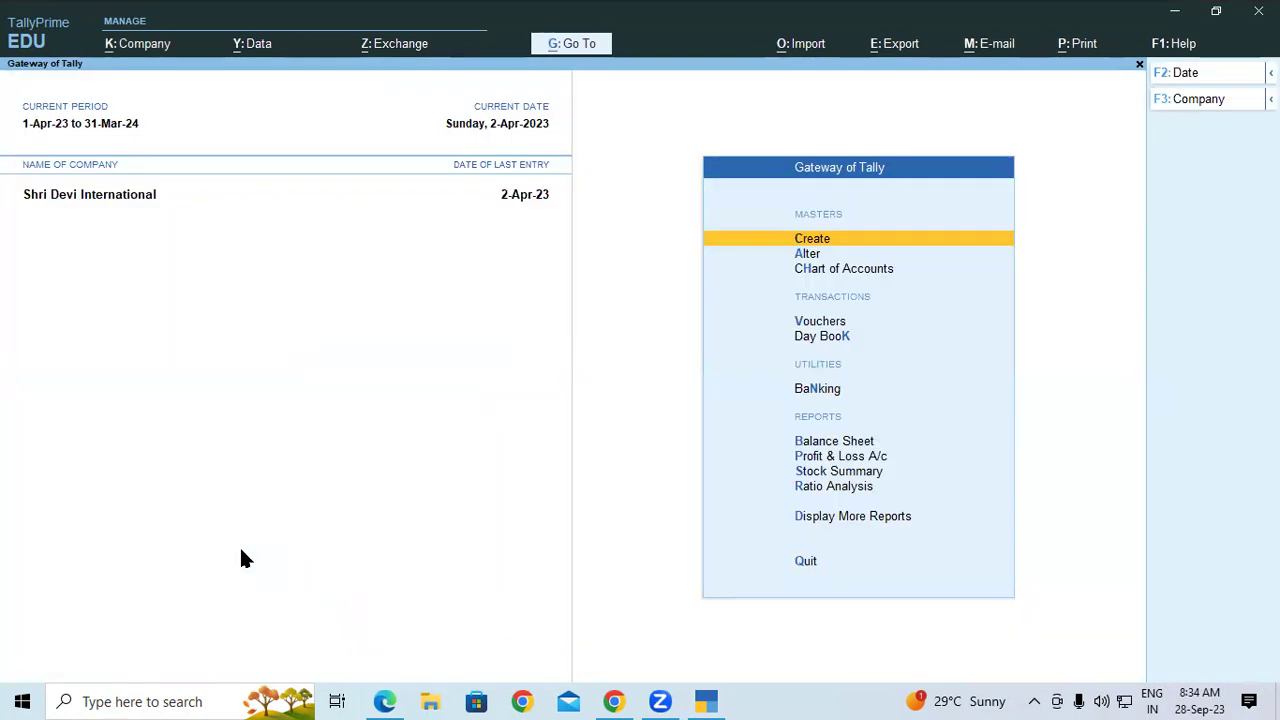
- Open the company features of Shri Devi International and set Show all features to Yes
key("Return")
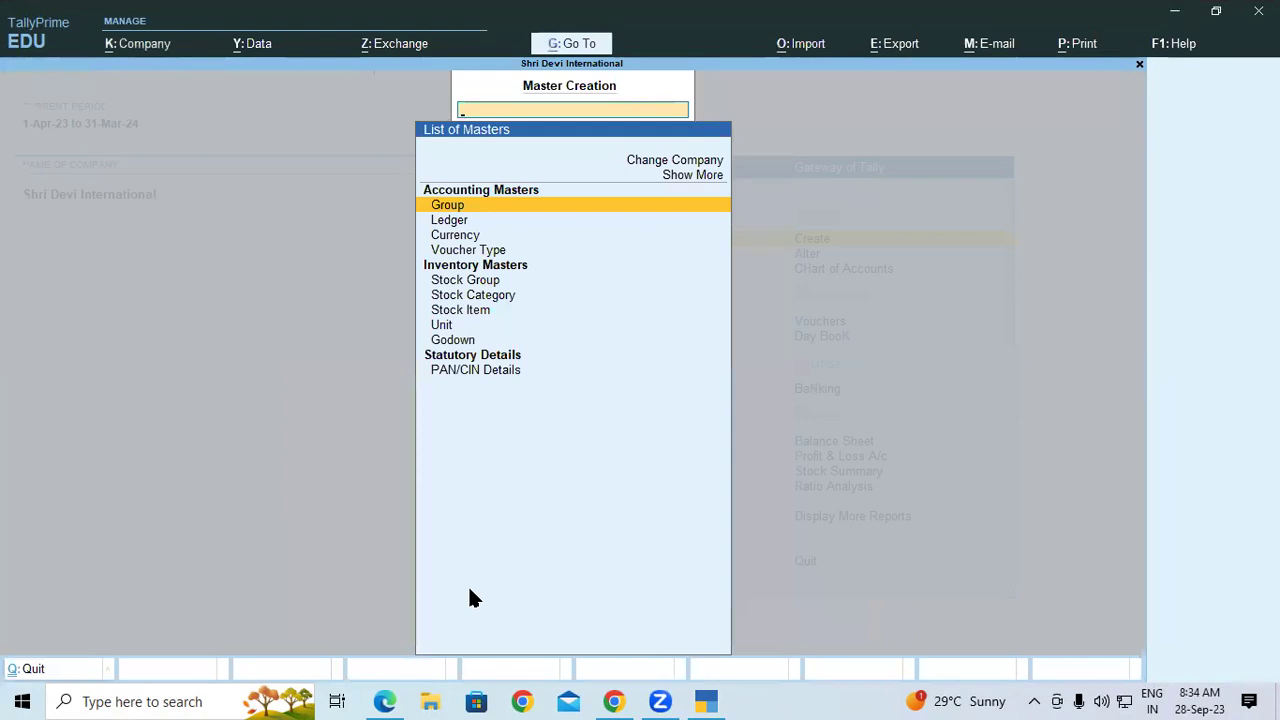
key("Escape")
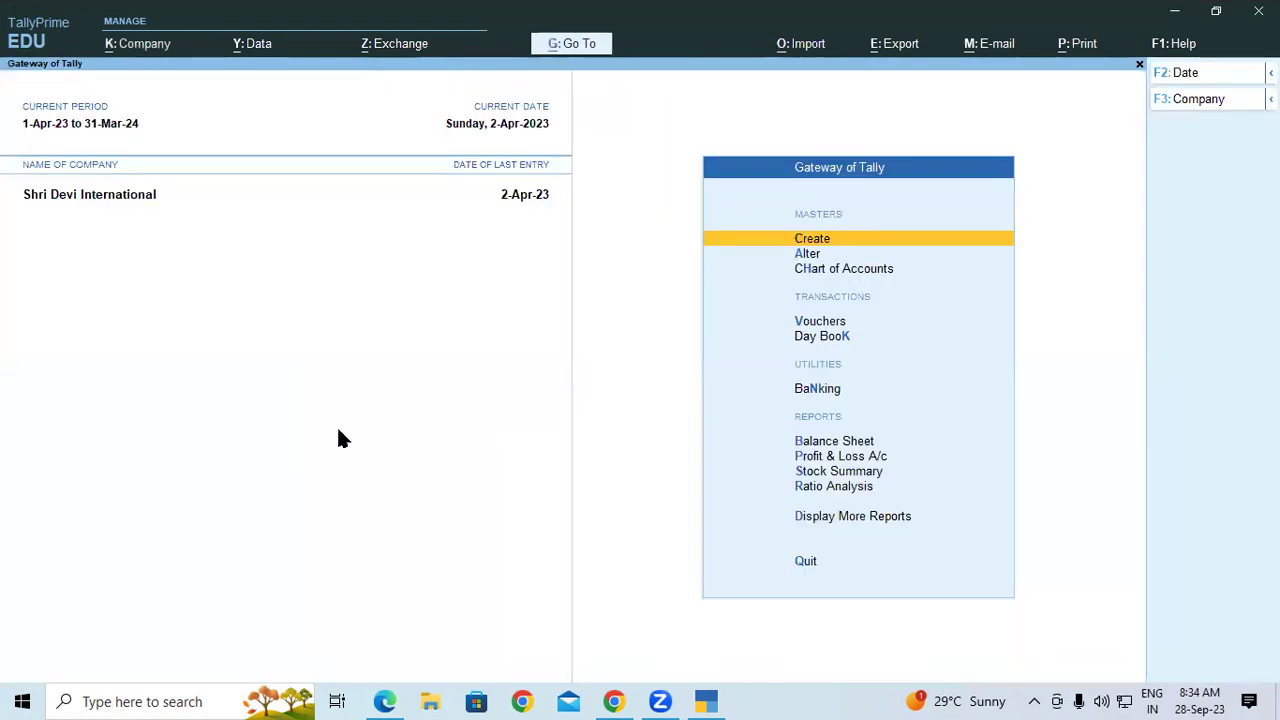
key("F11")
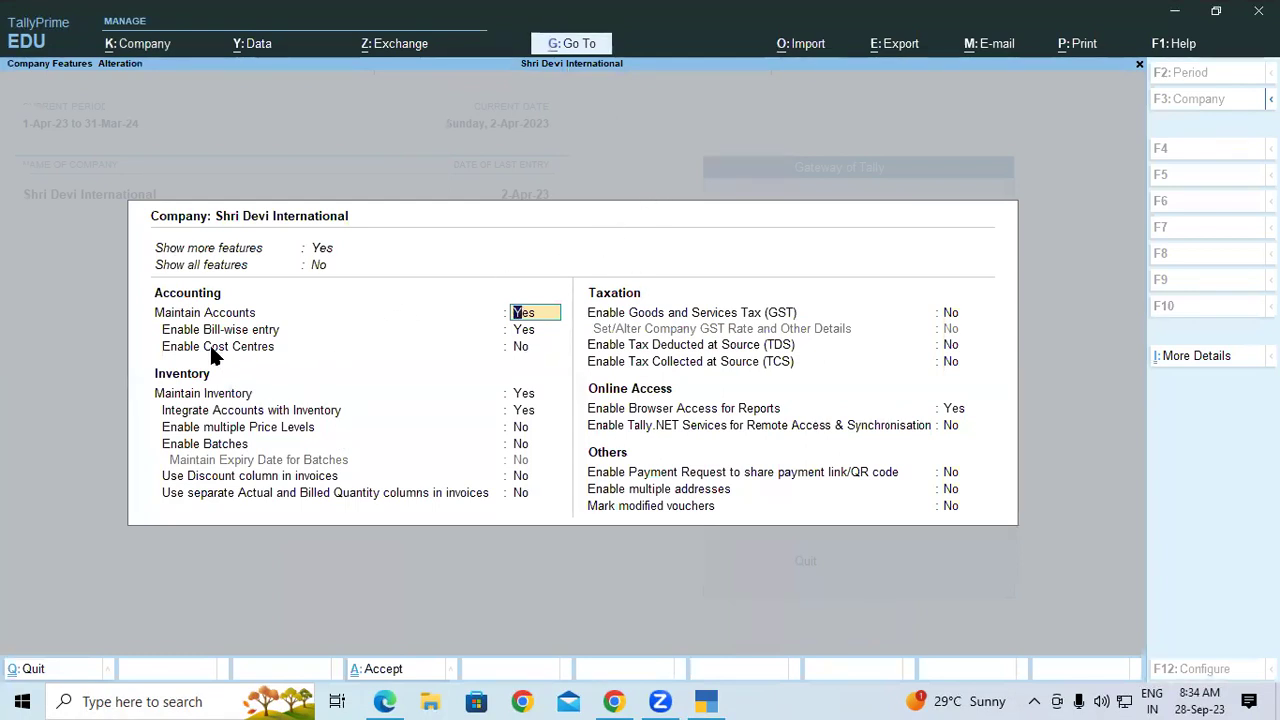
left_click(321, 265)
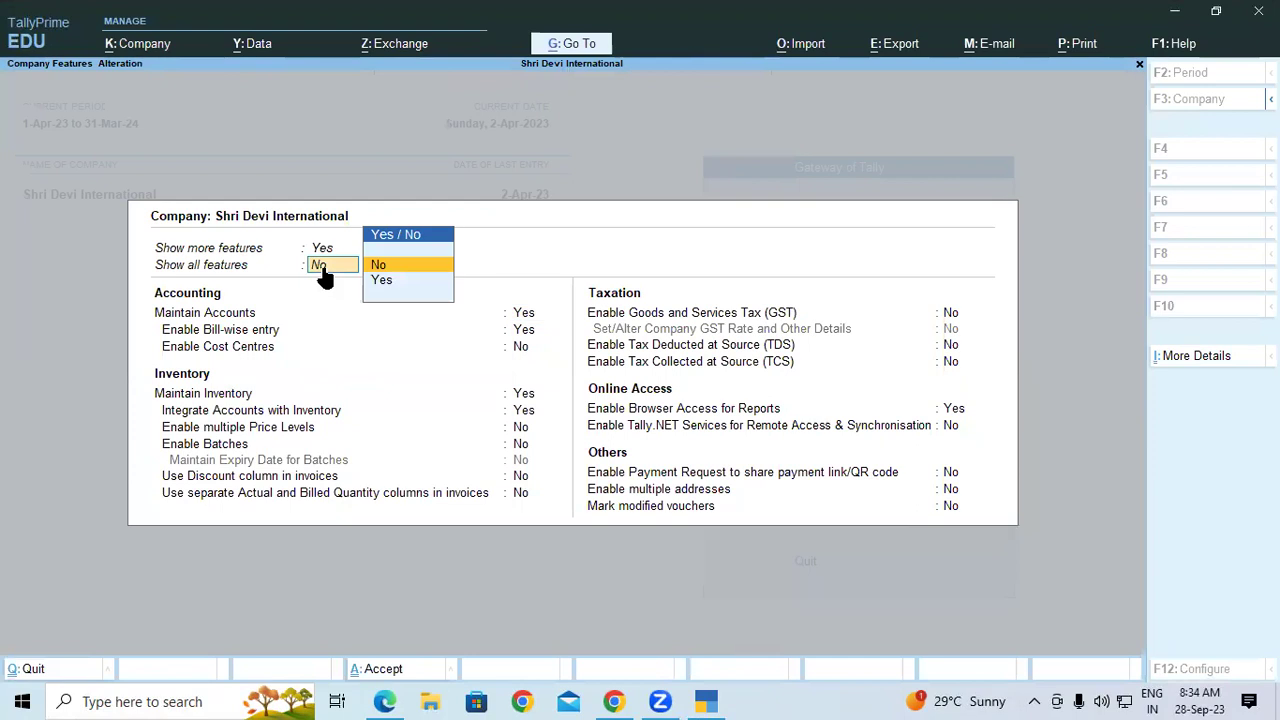
type("y")
key("Return")
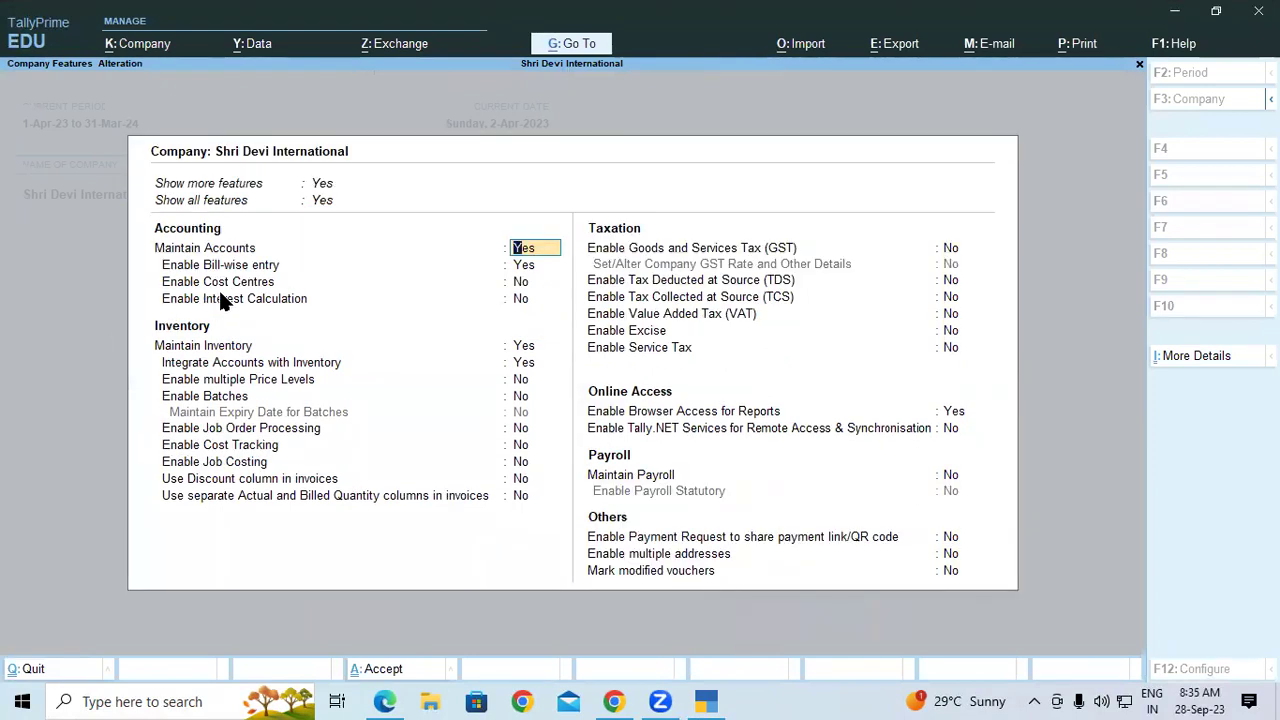
- Set Enable Cost Centres to Yes in the company features and save the alteration
left_click(527, 289)
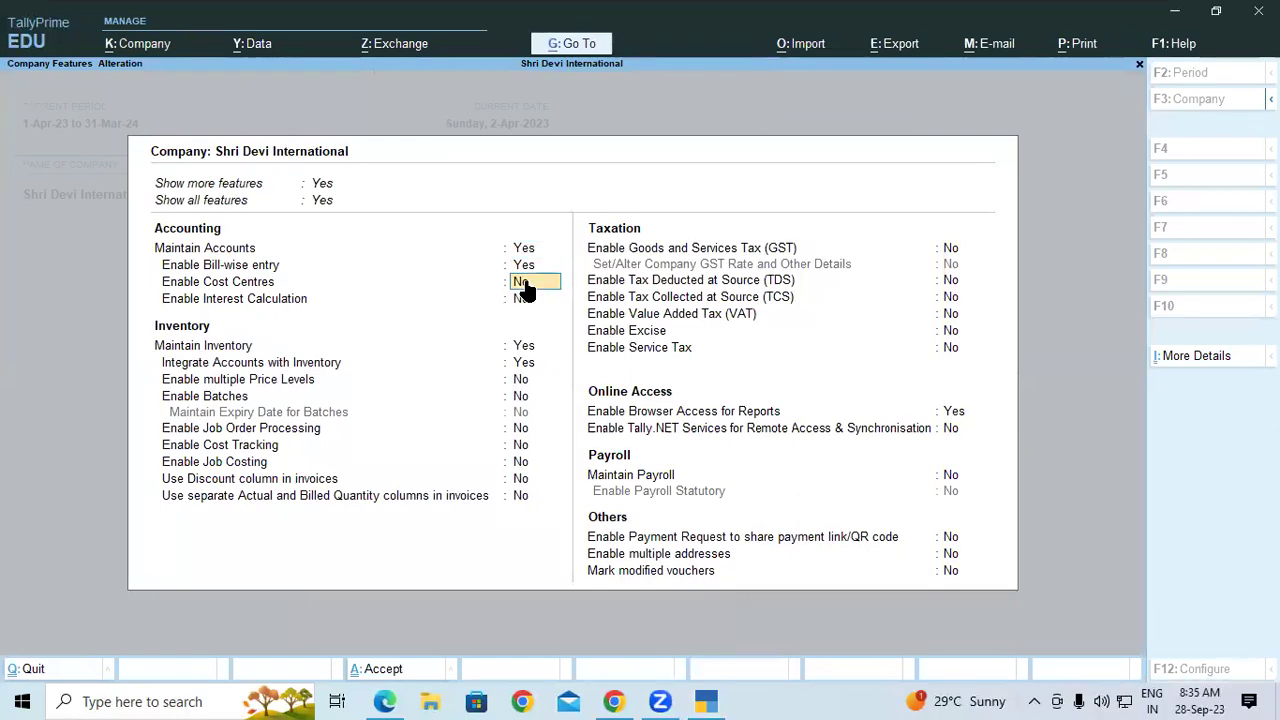
type("y")
key("Return")
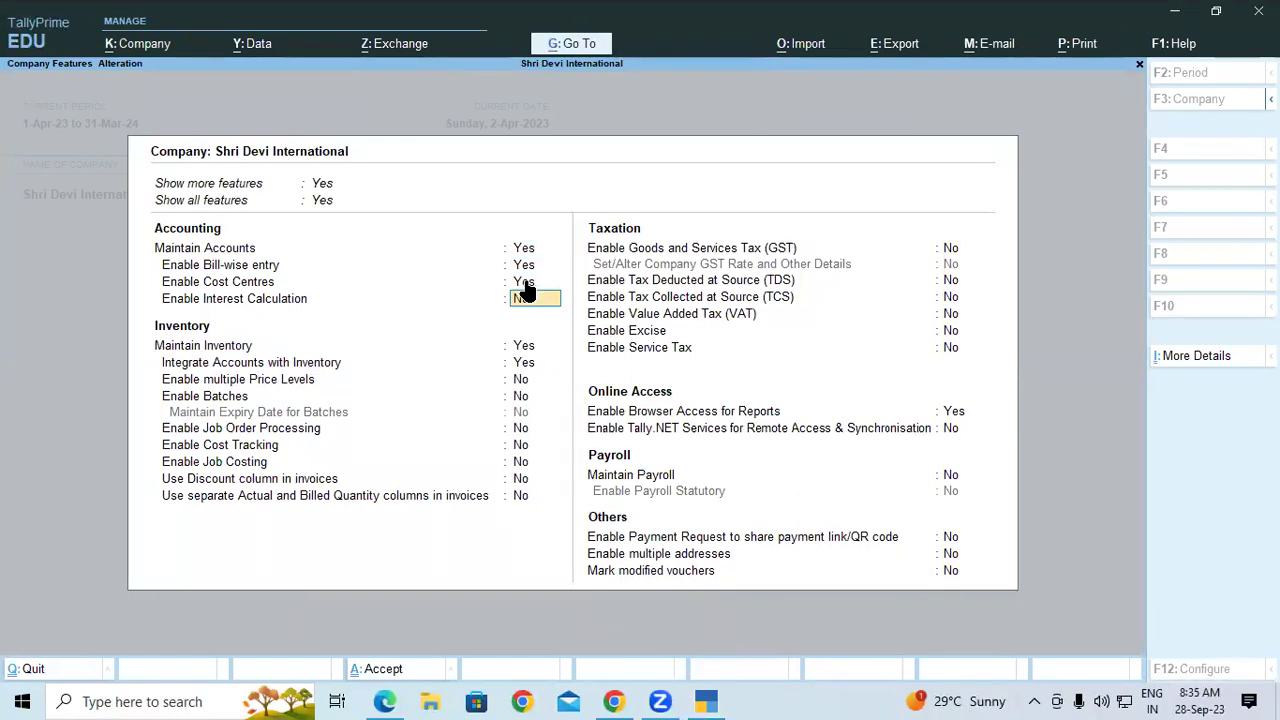
key("ctrl")
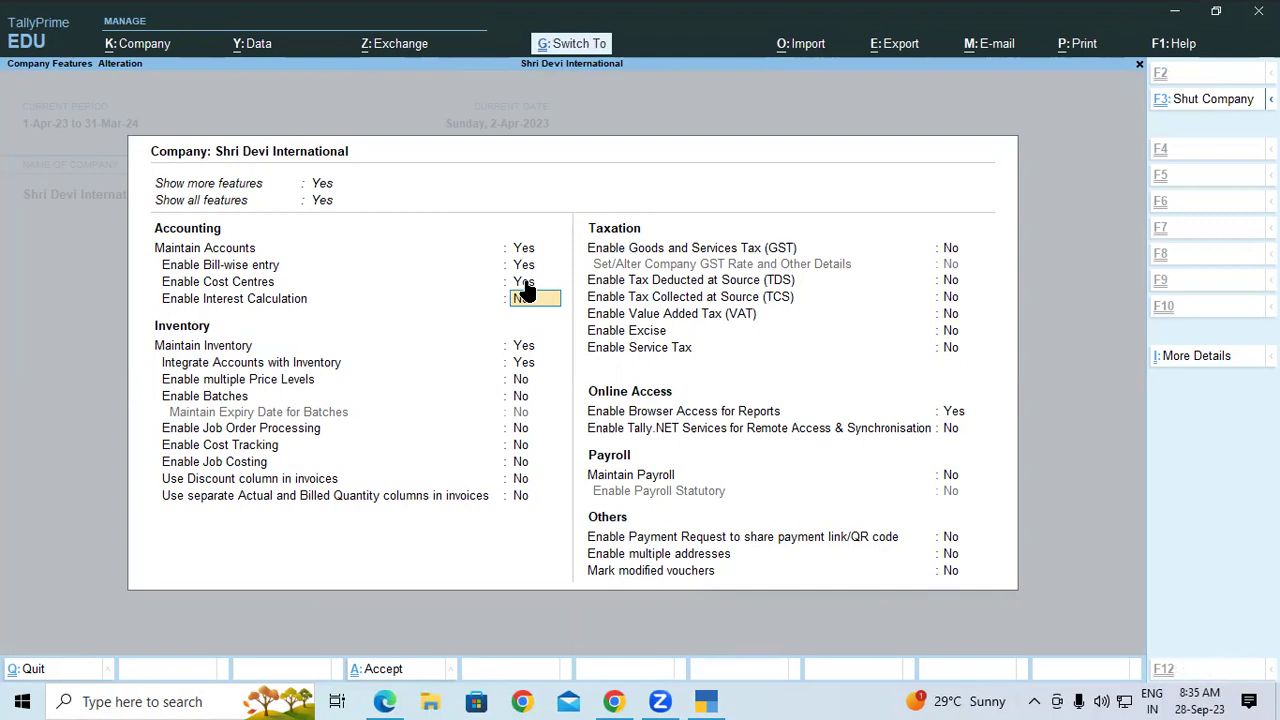
key("ctrl+a")
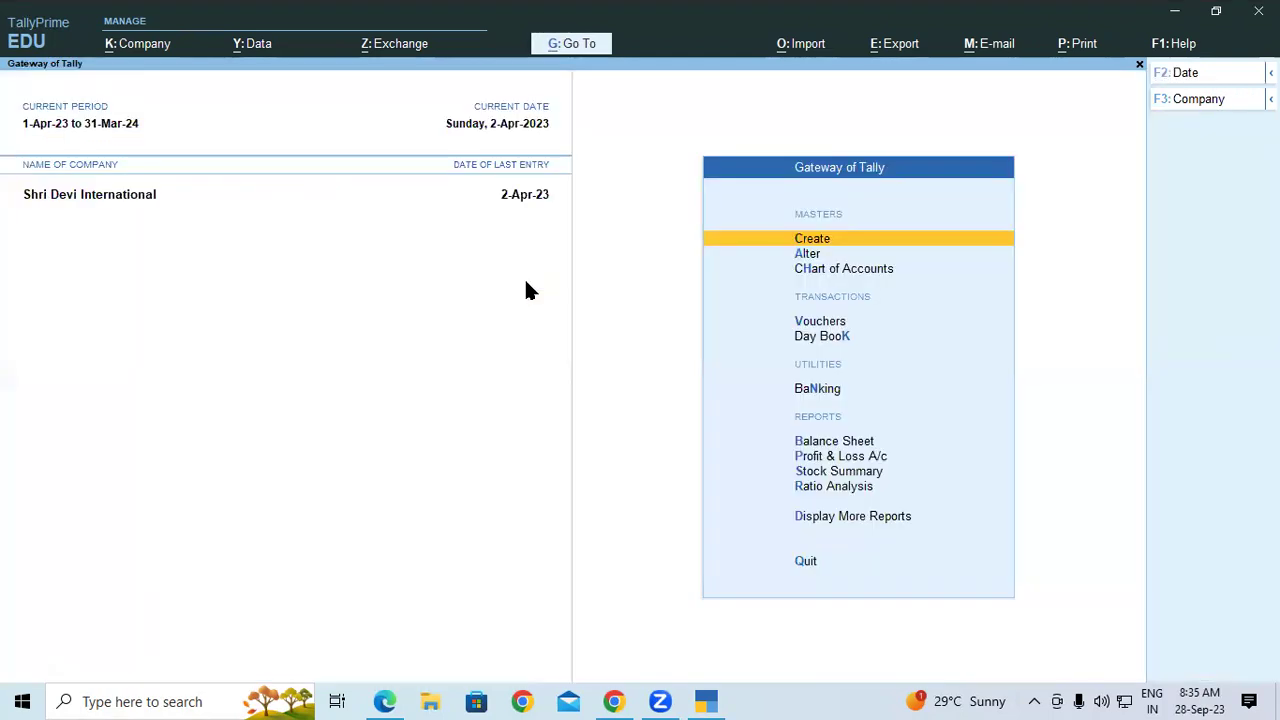
- Bring up the list of masters to create, and check the handout's illustration of cost centre creation before returning to TallyPrime
key("Return")
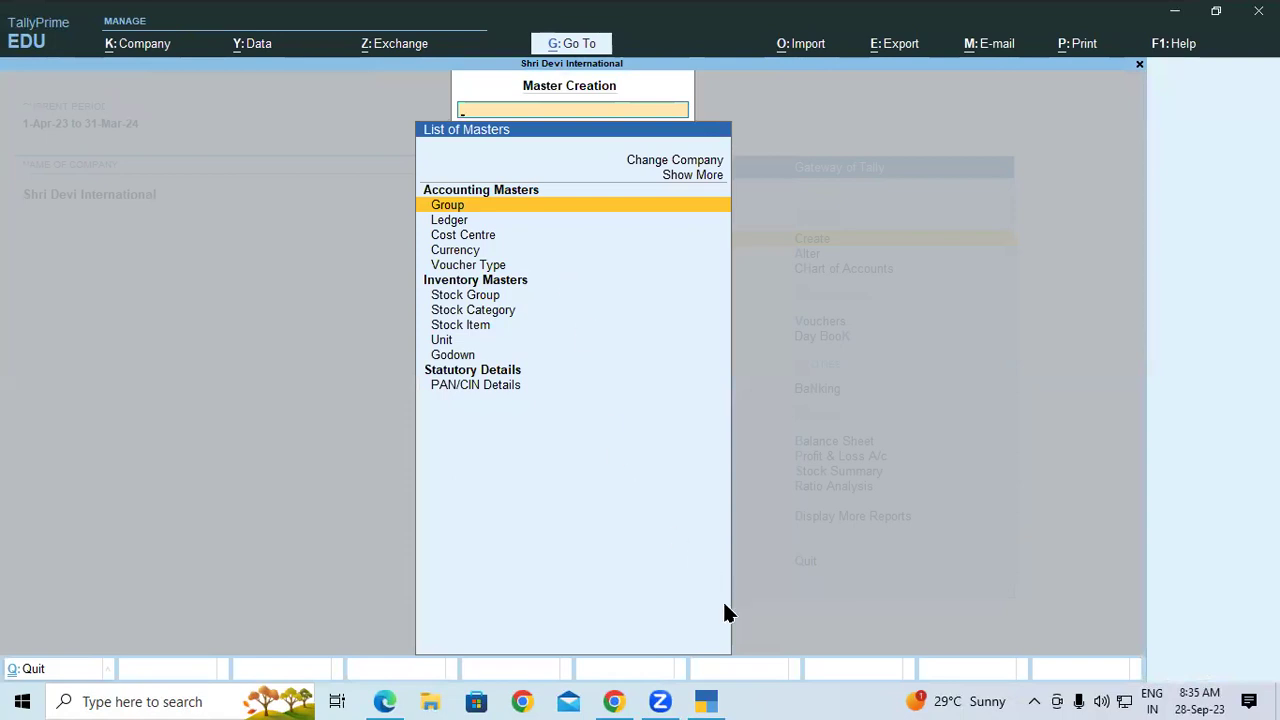
mouse_move(707, 700)
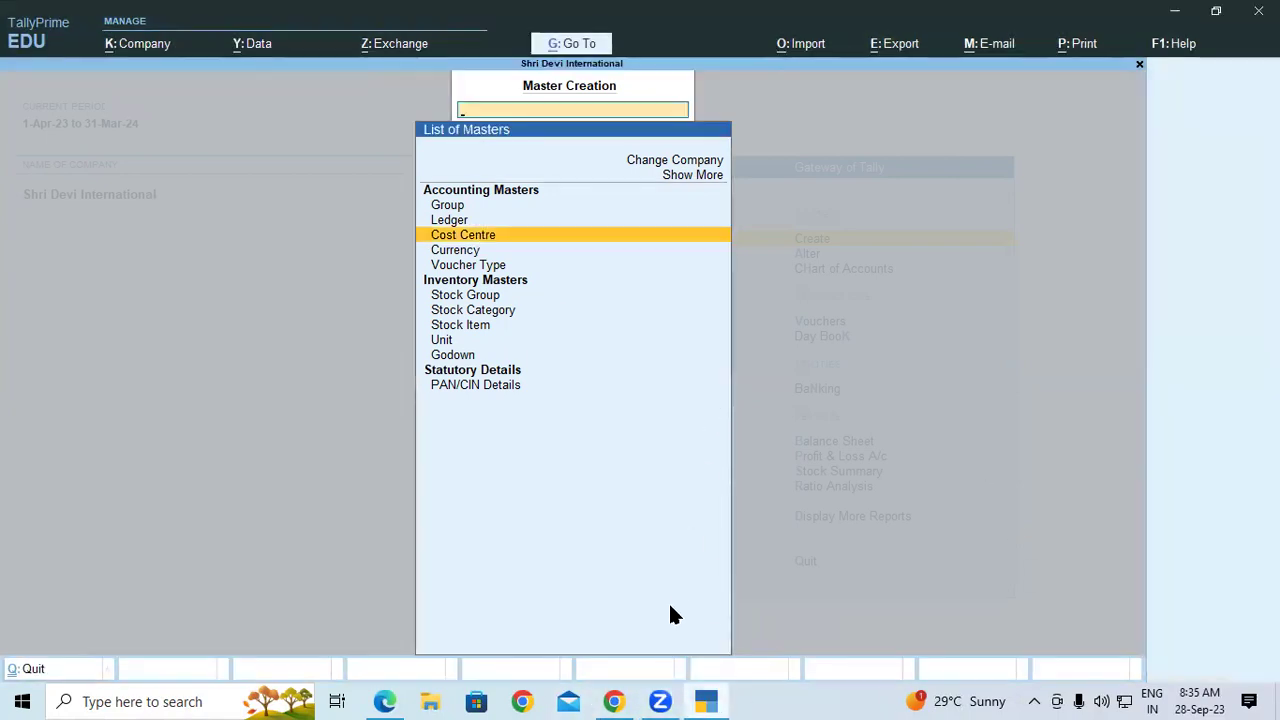
left_click(616, 701)
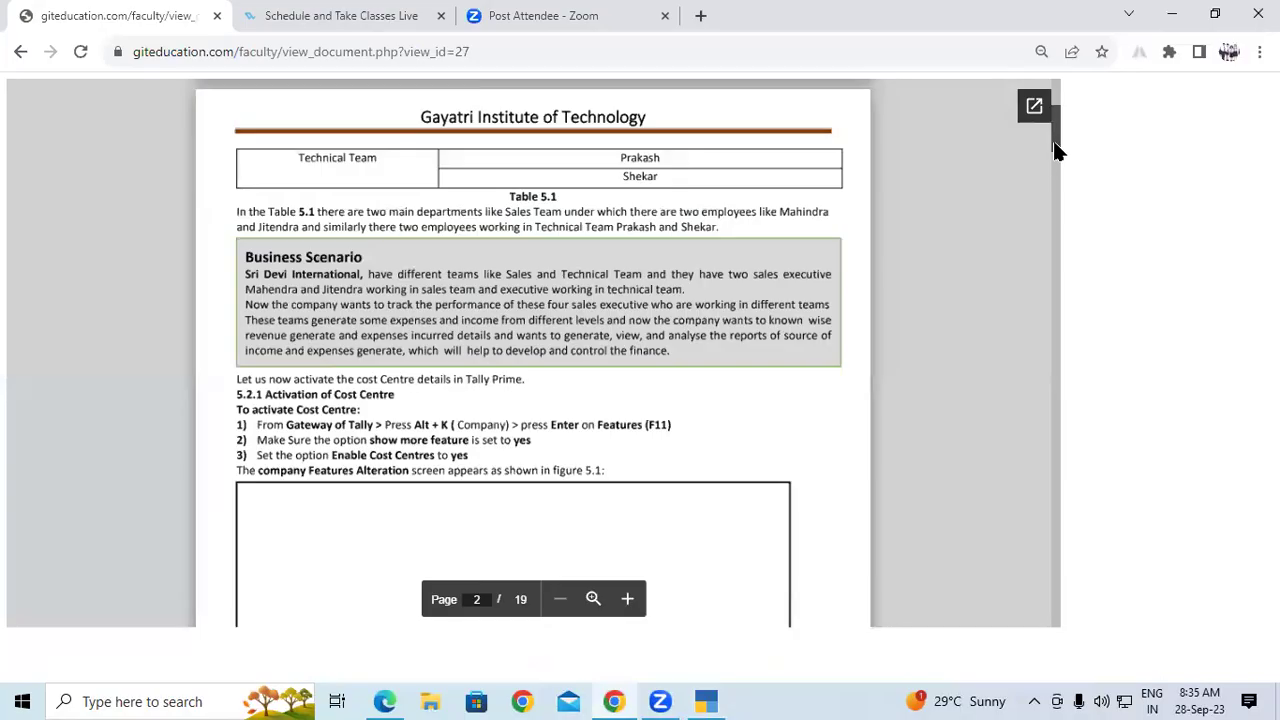
left_click_drag(1058, 150, 1058, 178)
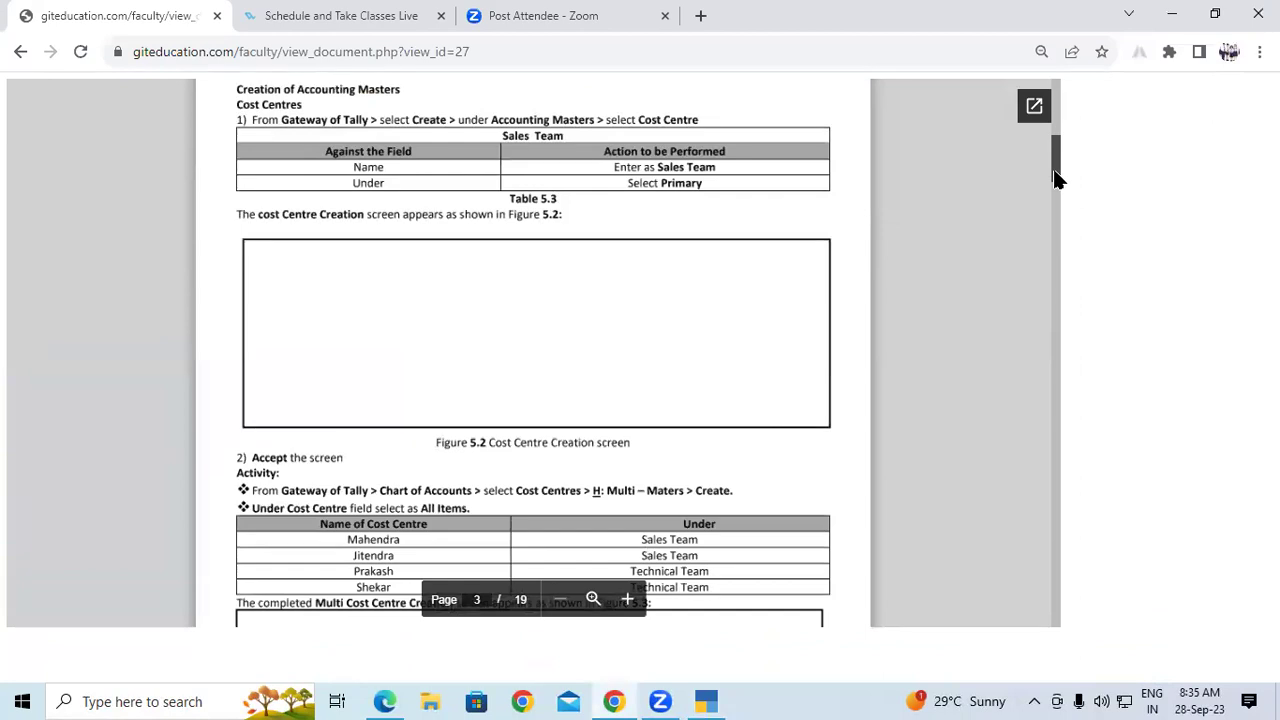
left_click_drag(1058, 178, 1058, 170)
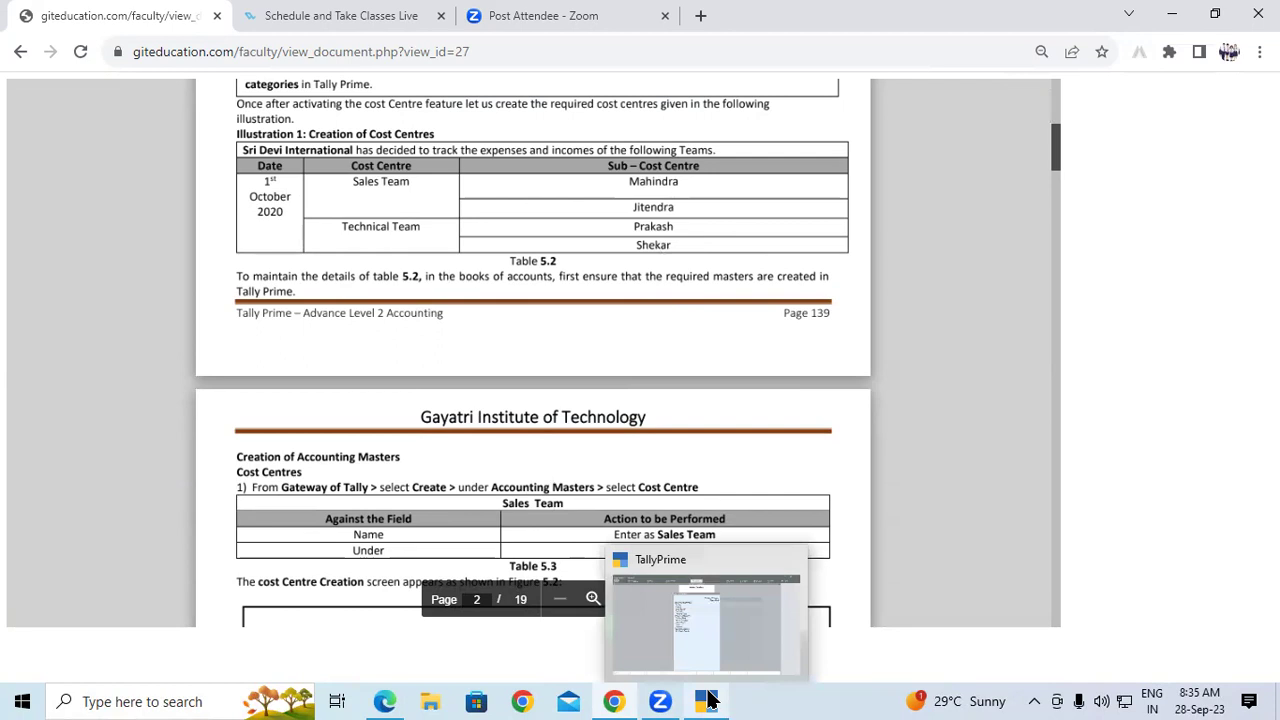
left_click(708, 700)
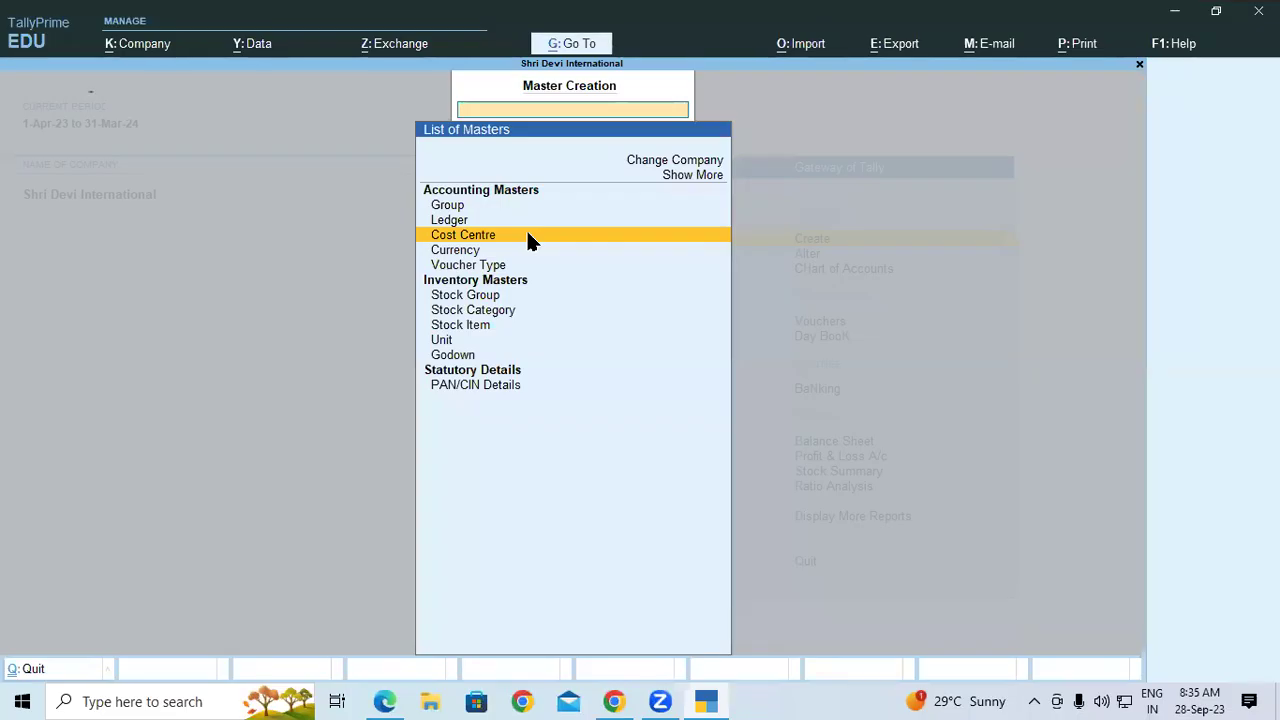
- Create a cost centre named "Sales Team+" under Primary
left_click(528, 240)
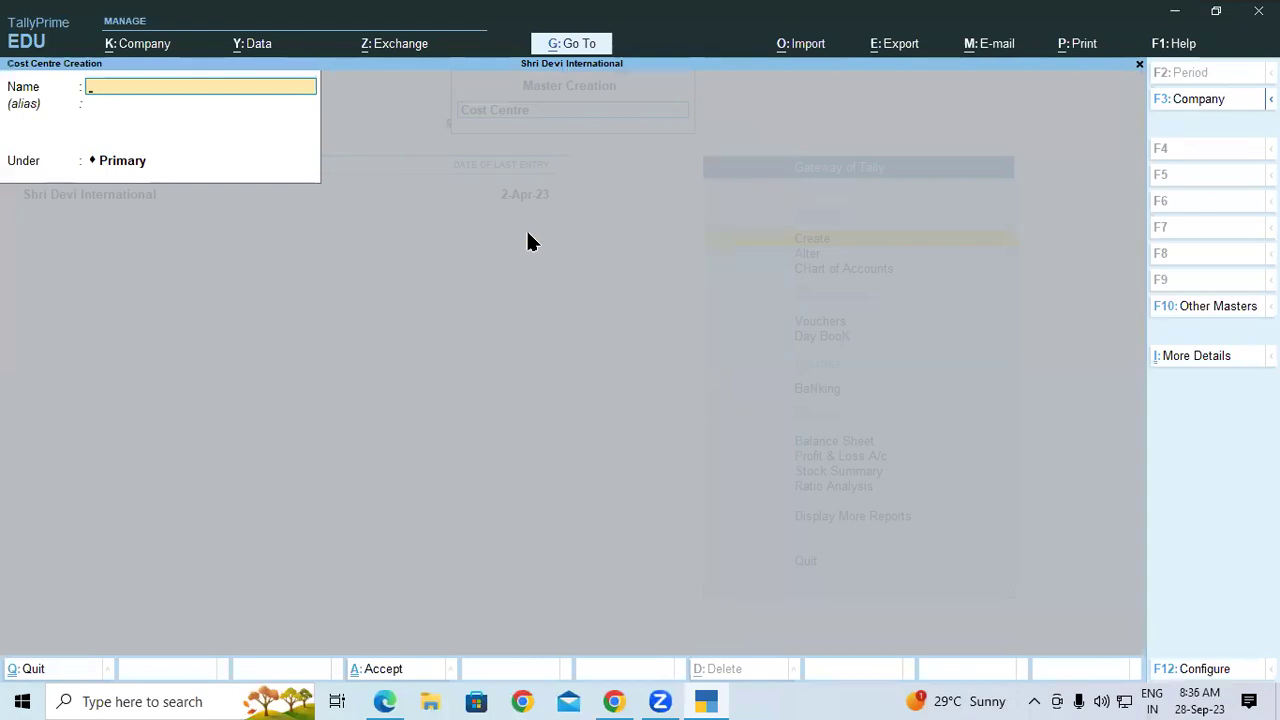
type("Sales Team+")
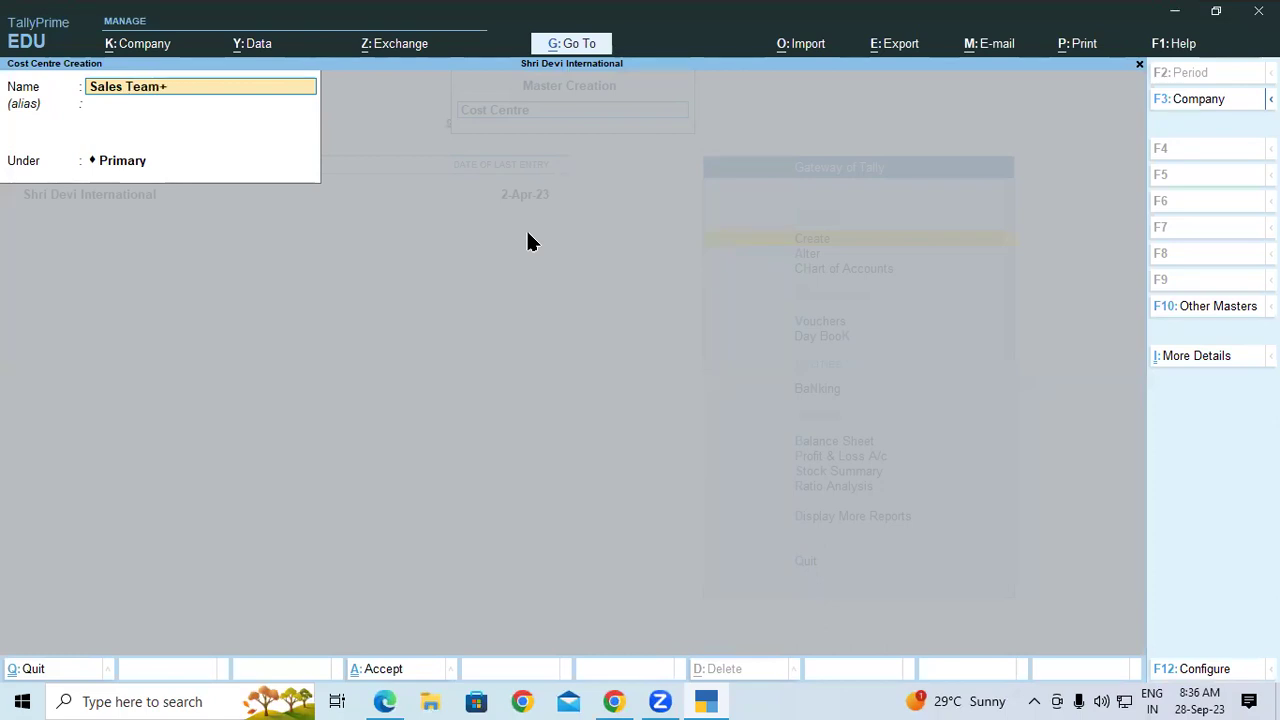
key("Return")
key("Return")
key("Return")
key("Return")
- Create another cost centre named "Technical Team" under Primary
type("Technical Team")
key("Return")
key("Return")
key("Return")
- Check the handout's multi-master activity and its table of sub cost centres, and return to TallyPrime
left_click(716, 699)
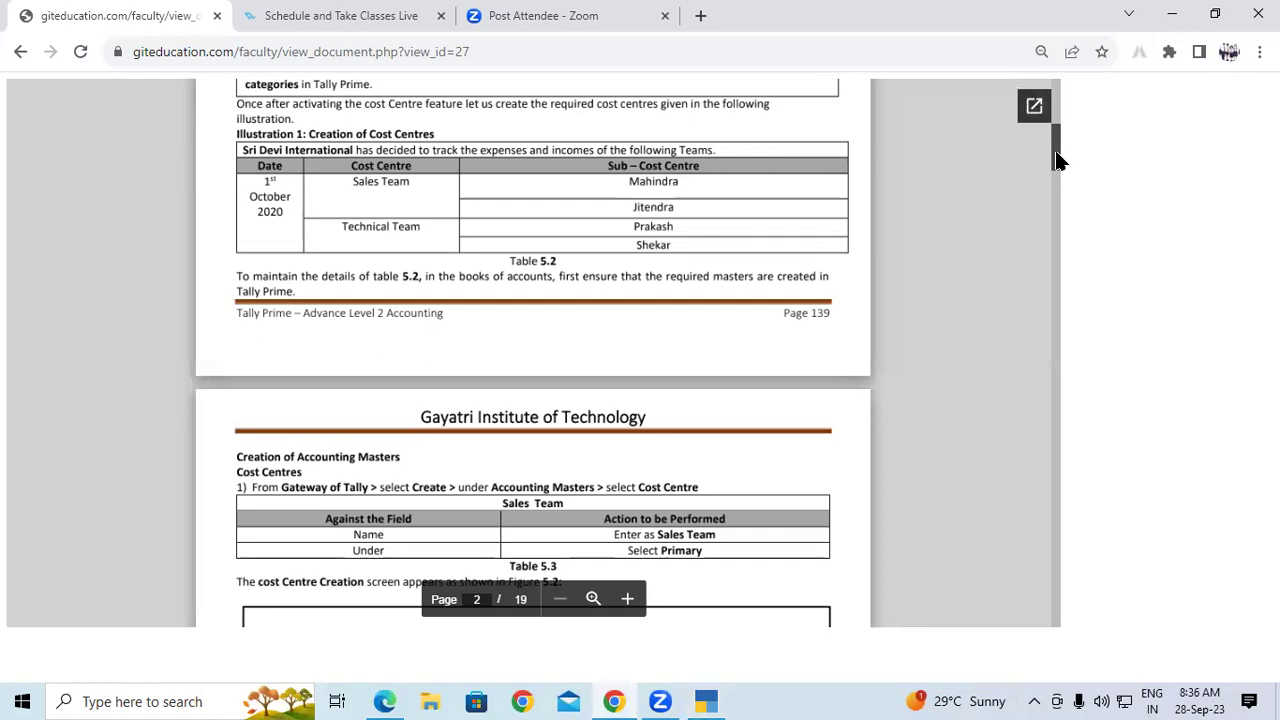
left_click_drag(1058, 160, 1058, 175)
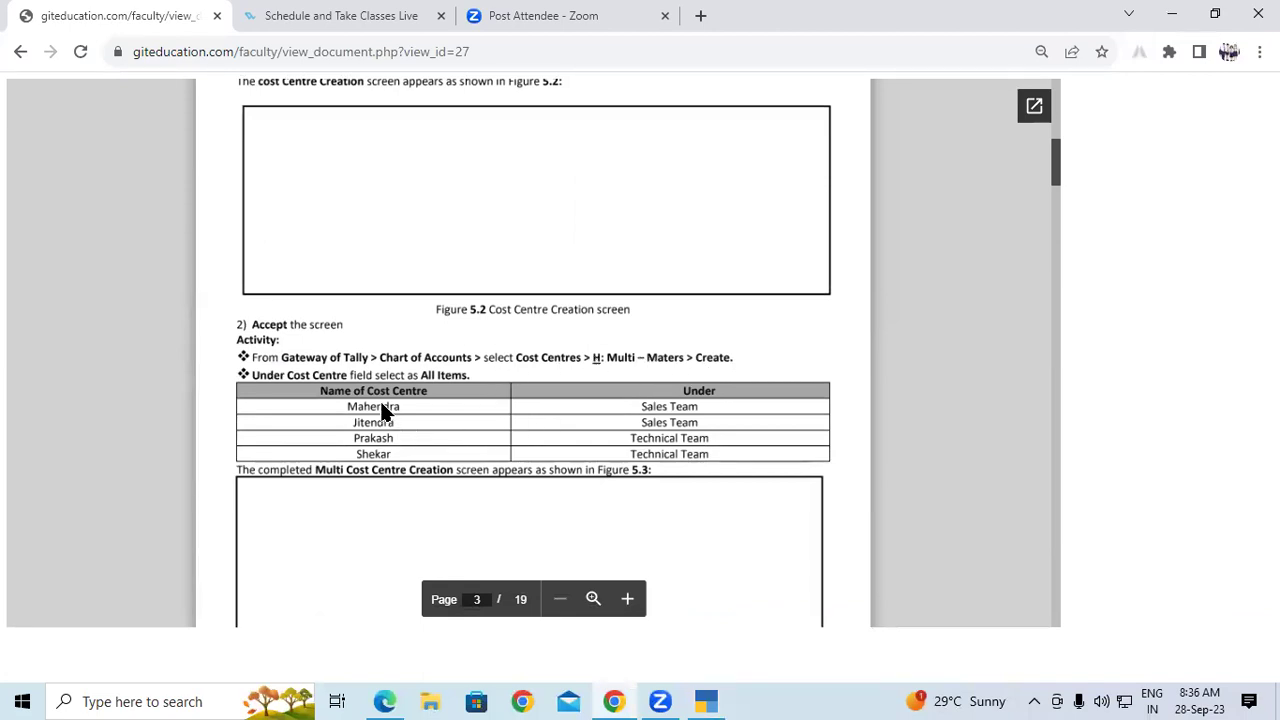
left_click(705, 701)
- Return from the handout, leave master creation and bring up the Chart of Accounts' list of masters
key("Escape")
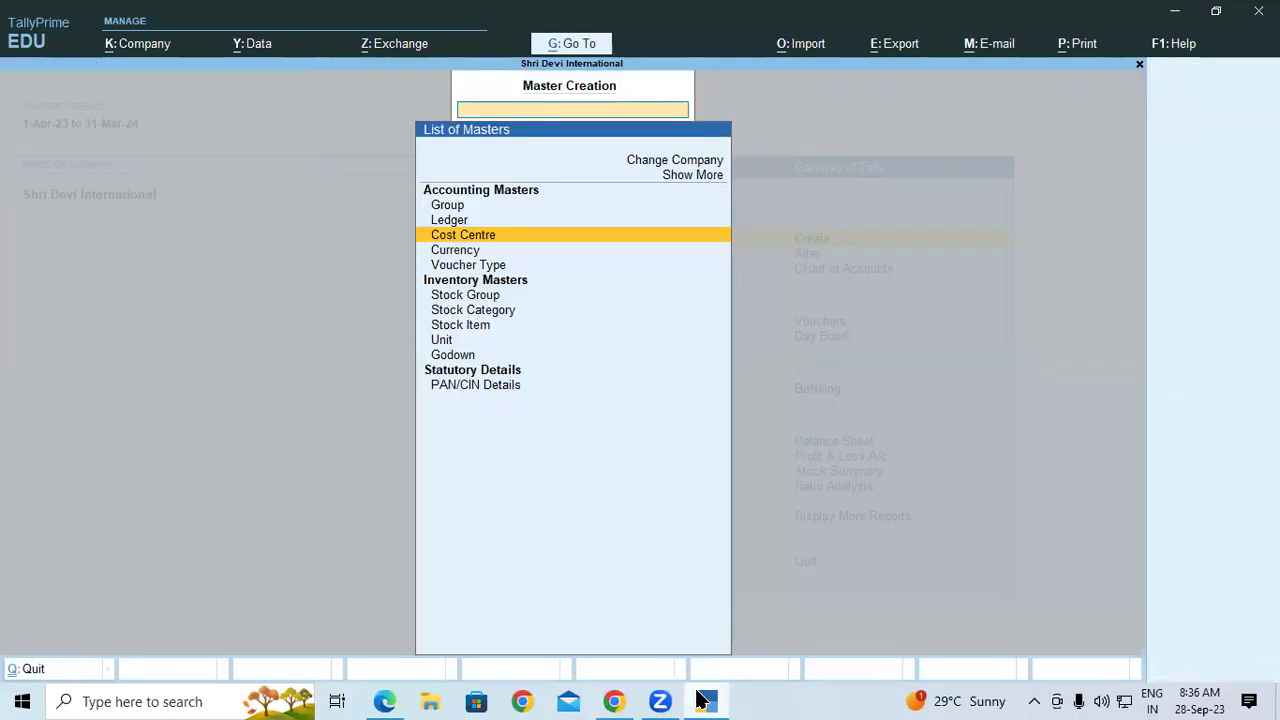
key("Escape")
key("Down")
key("Down")
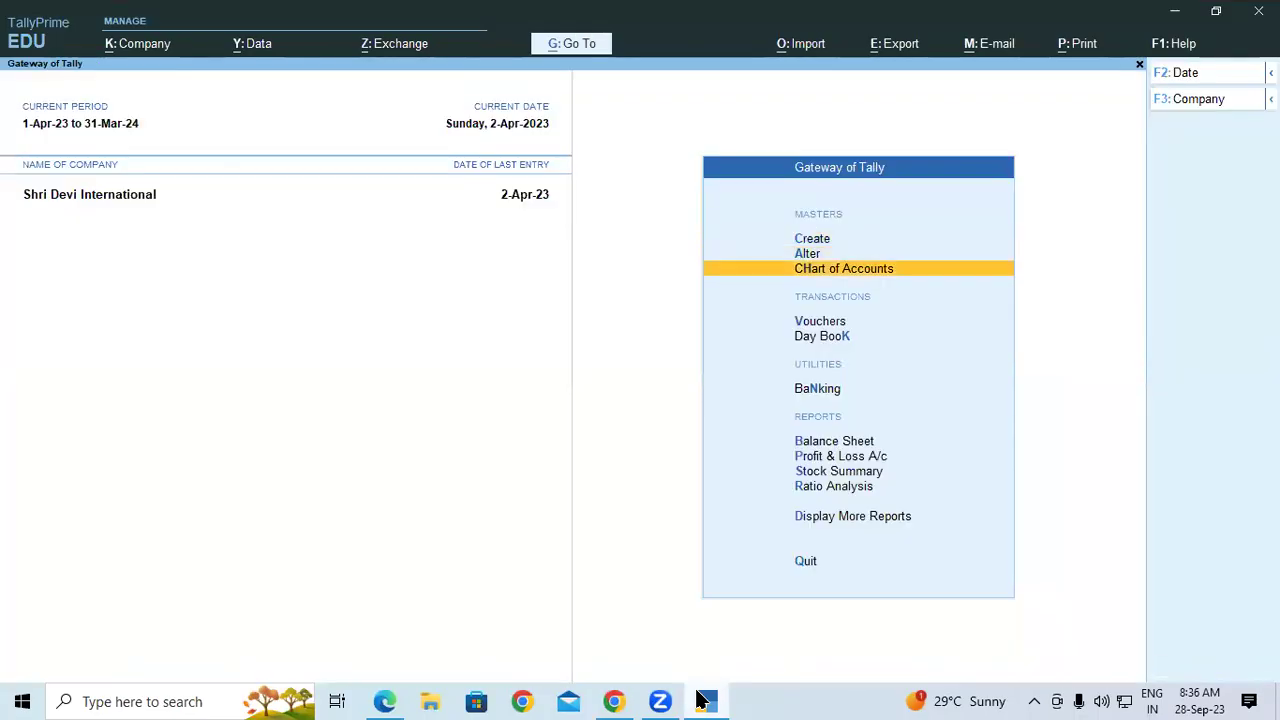
key("Return")
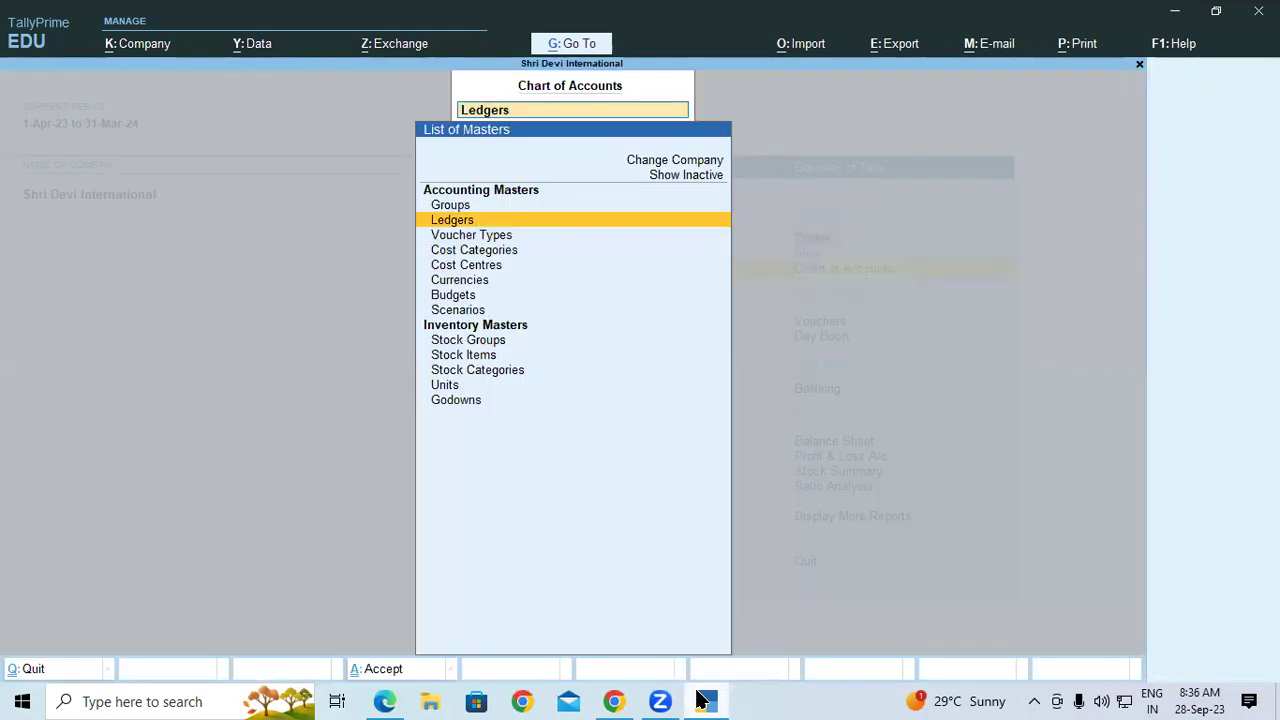
key("Down")
key("Down")
key("Down")
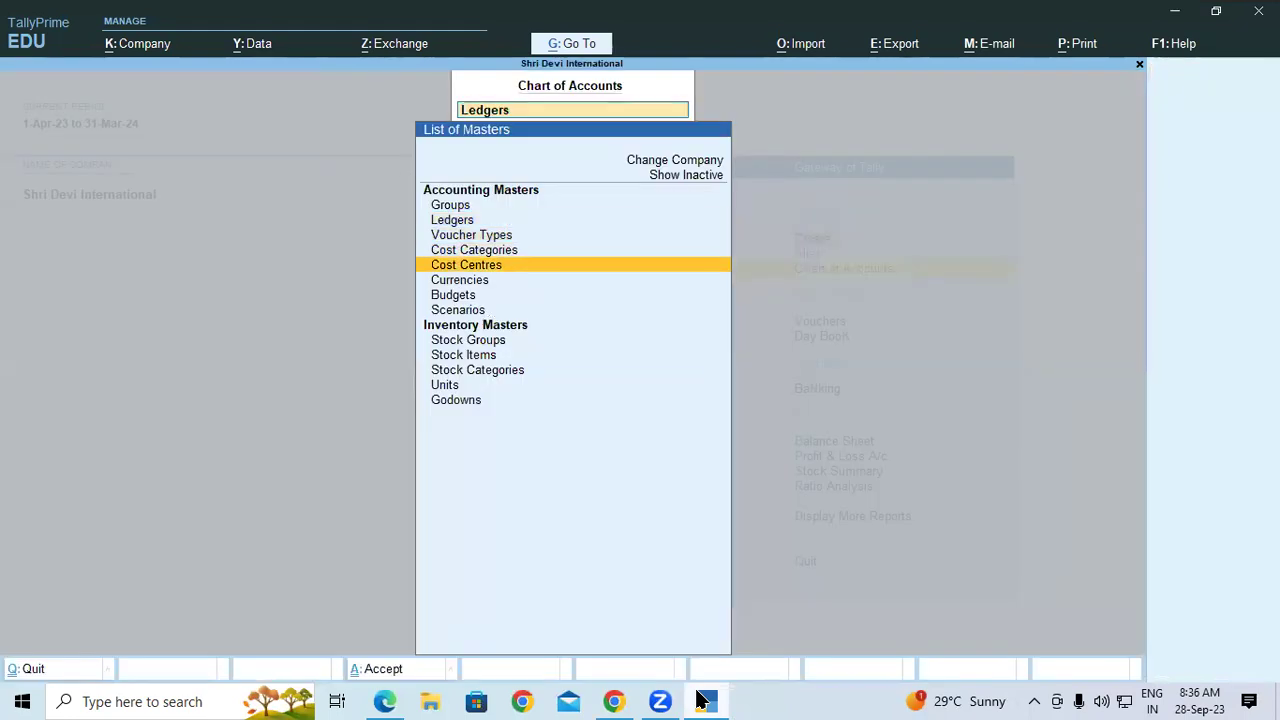
key("Up")
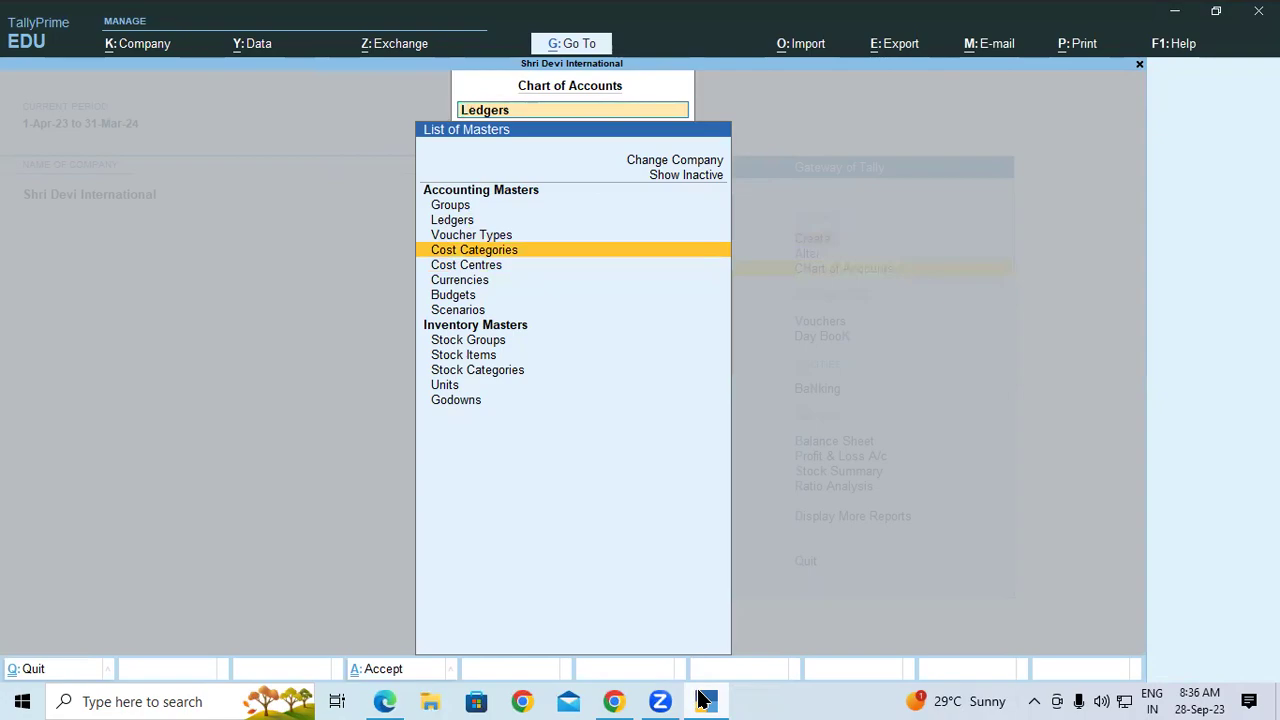
- Check the handout's multi-master activity and its section on allocating expenses and incomes, and return to TallyPrime
left_click(705, 700)
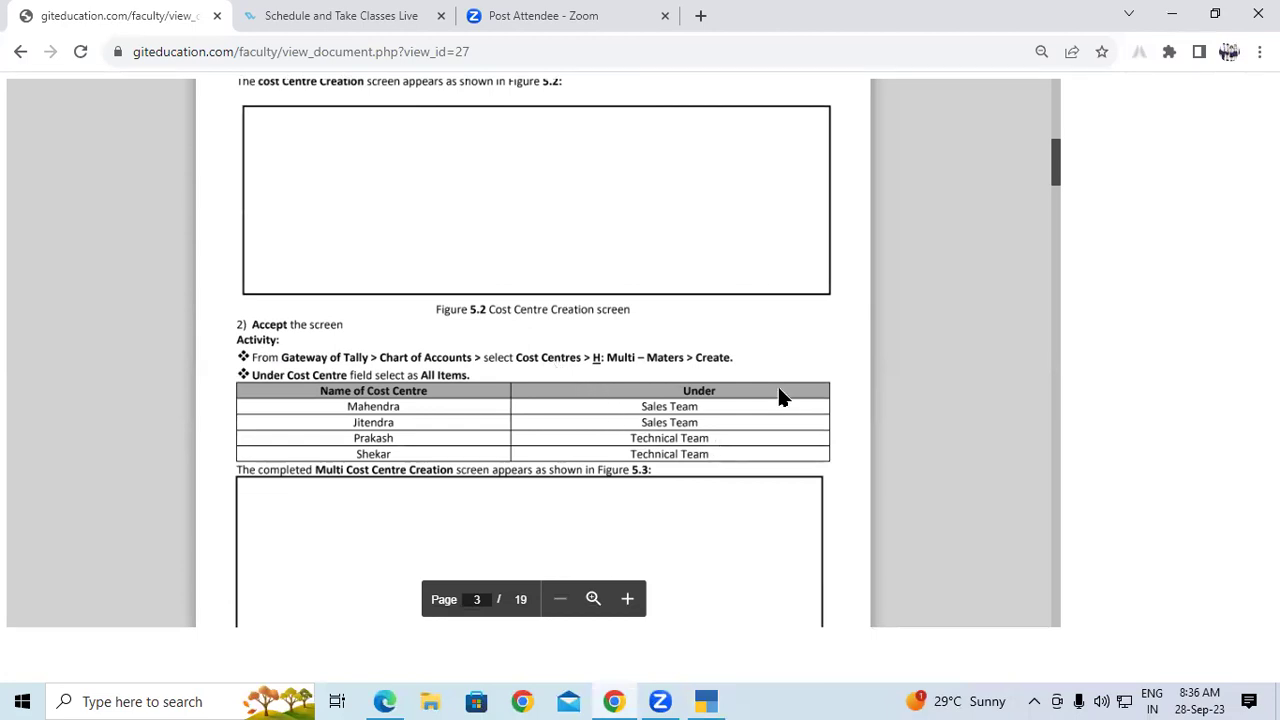
left_click_drag(1057, 180, 1057, 193)
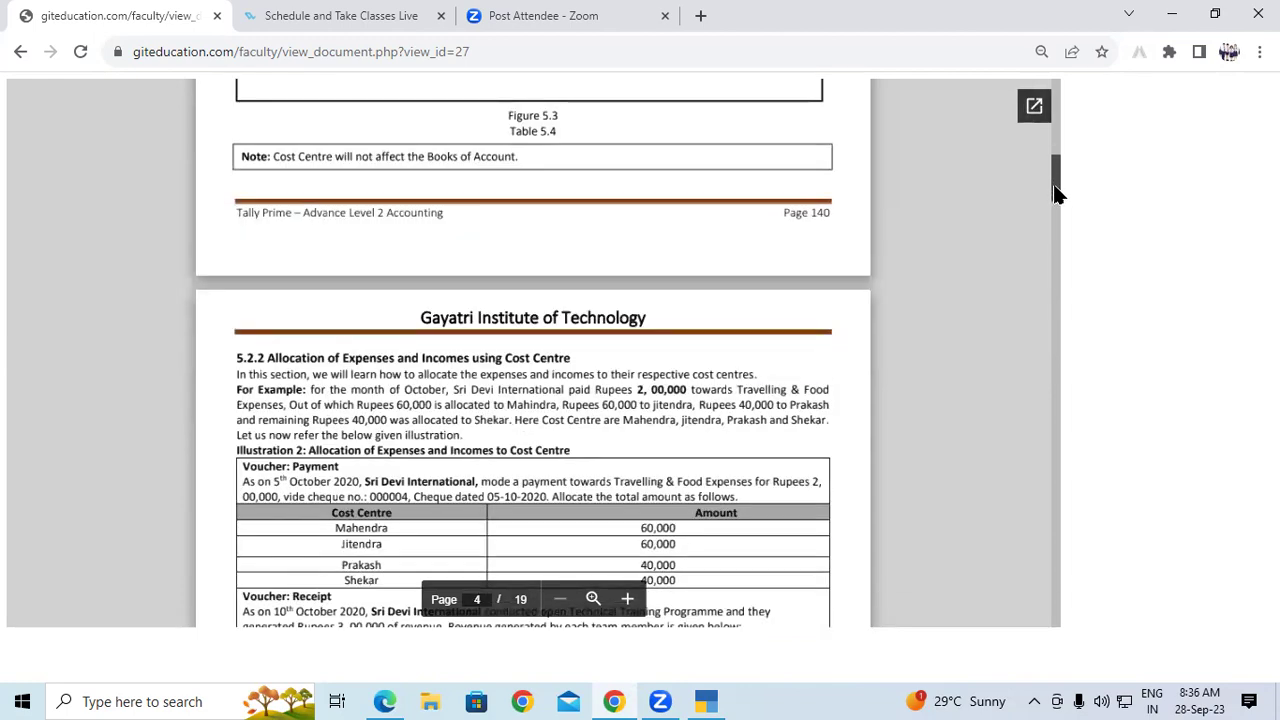
left_click_drag(1057, 193, 1057, 164)
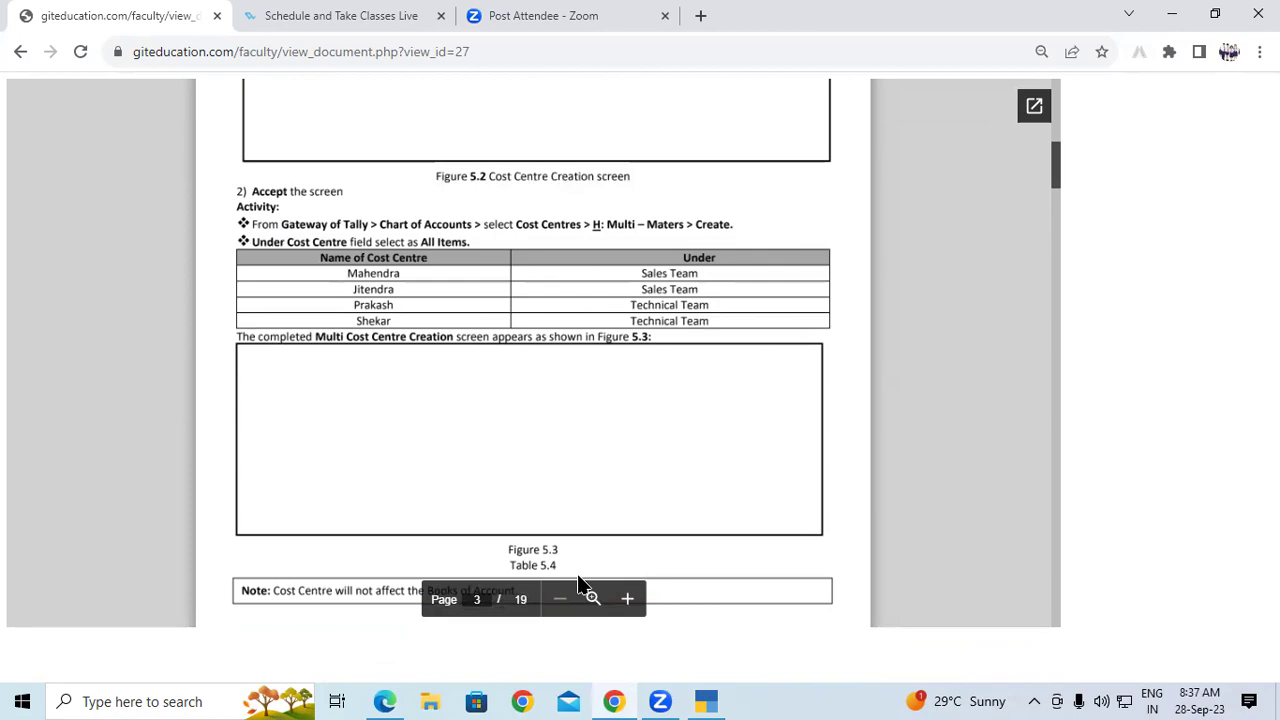
left_click(705, 701)
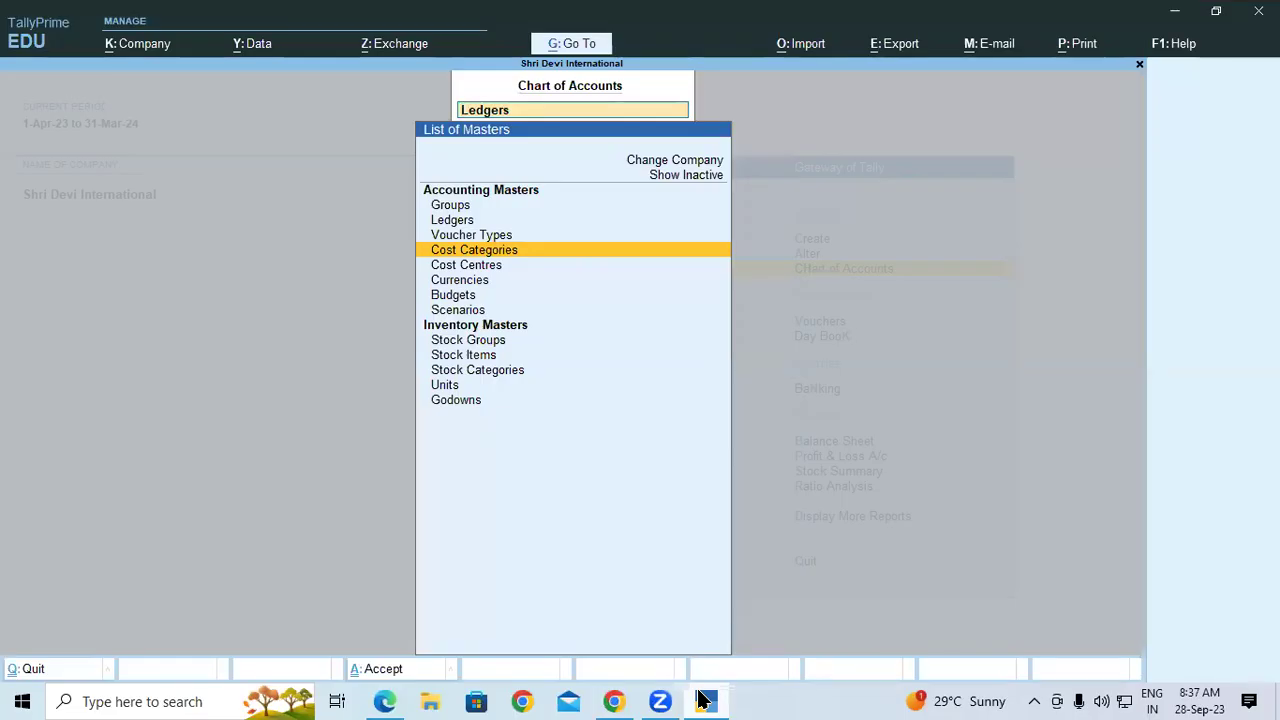
key("Return")
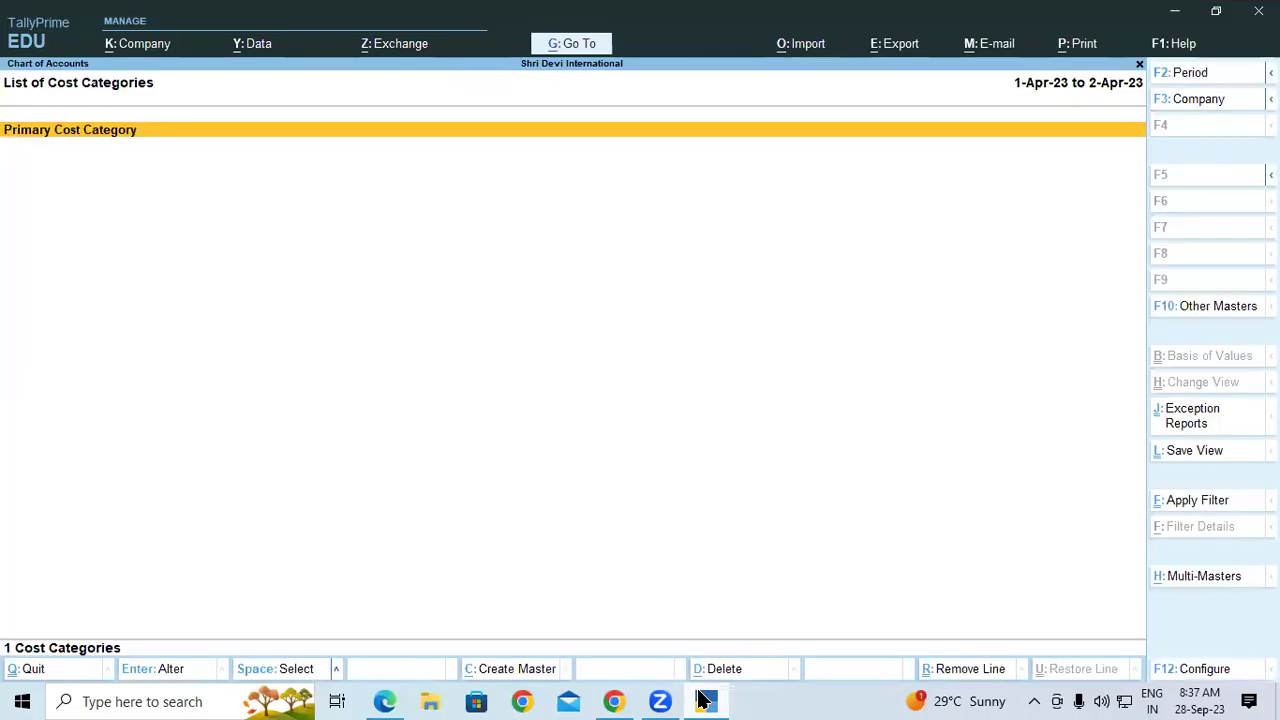
key("alt+h")
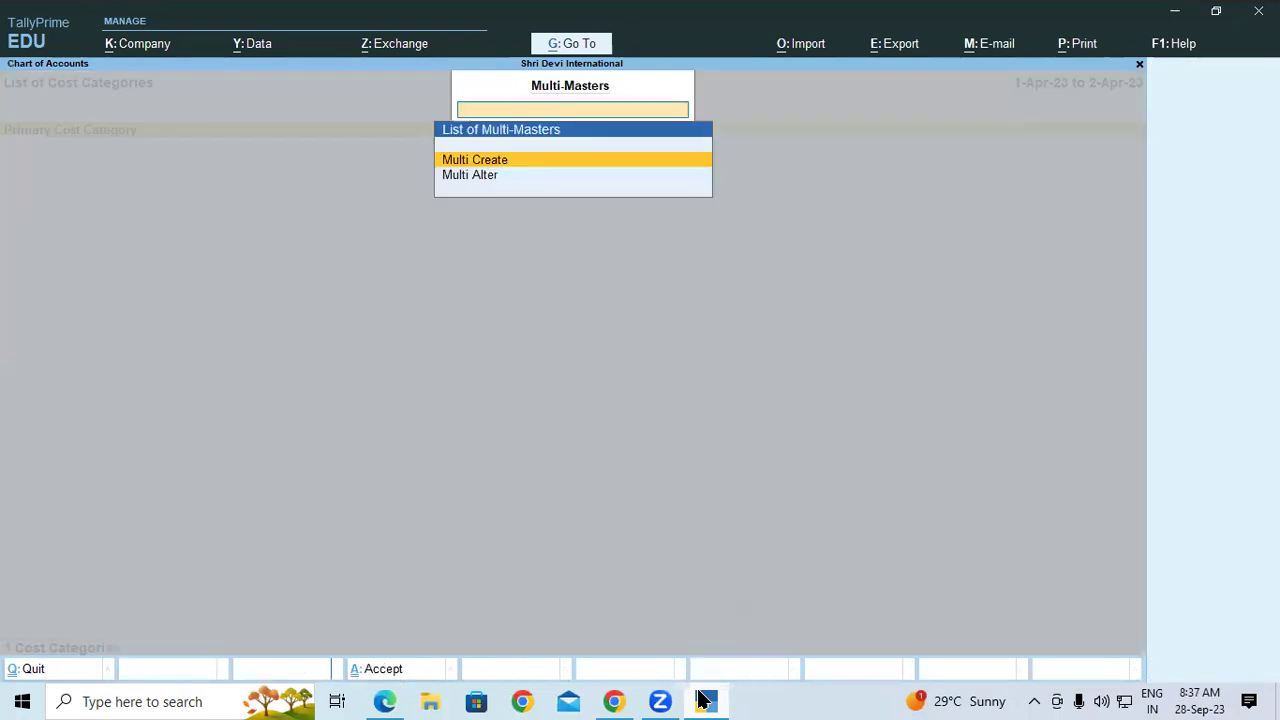
key("Return")
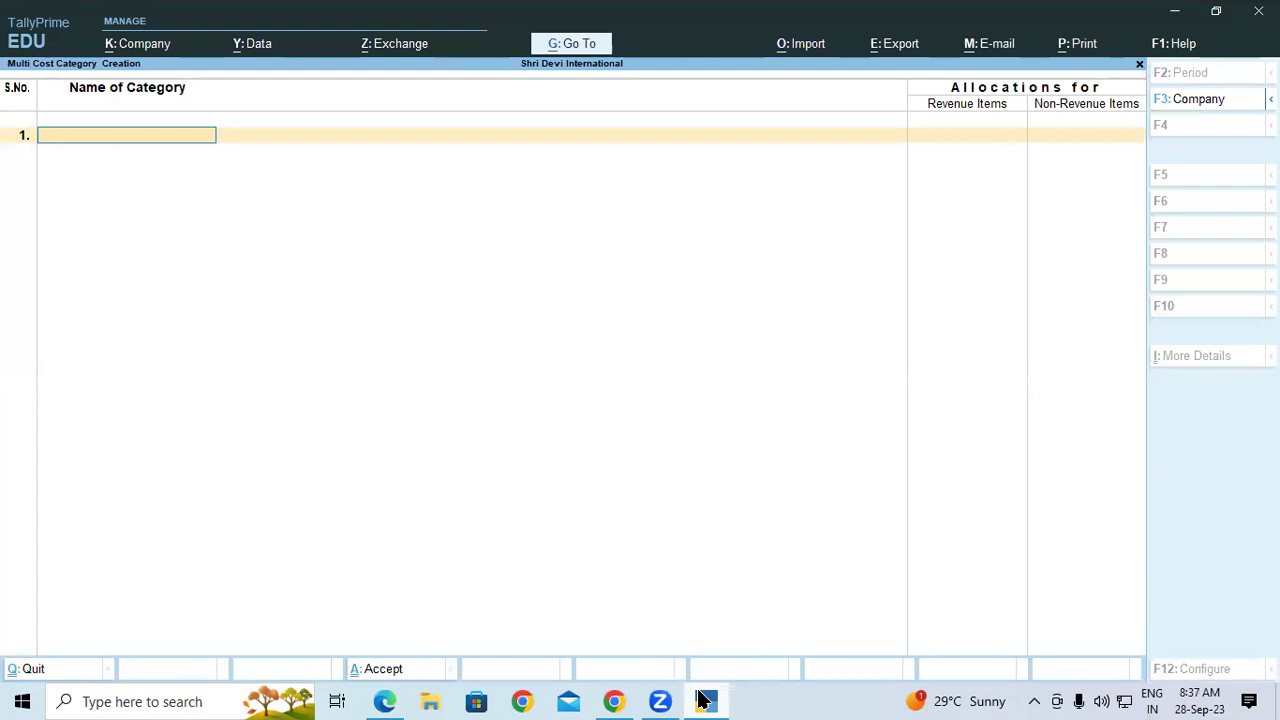
key("Escape")
key("Escape")
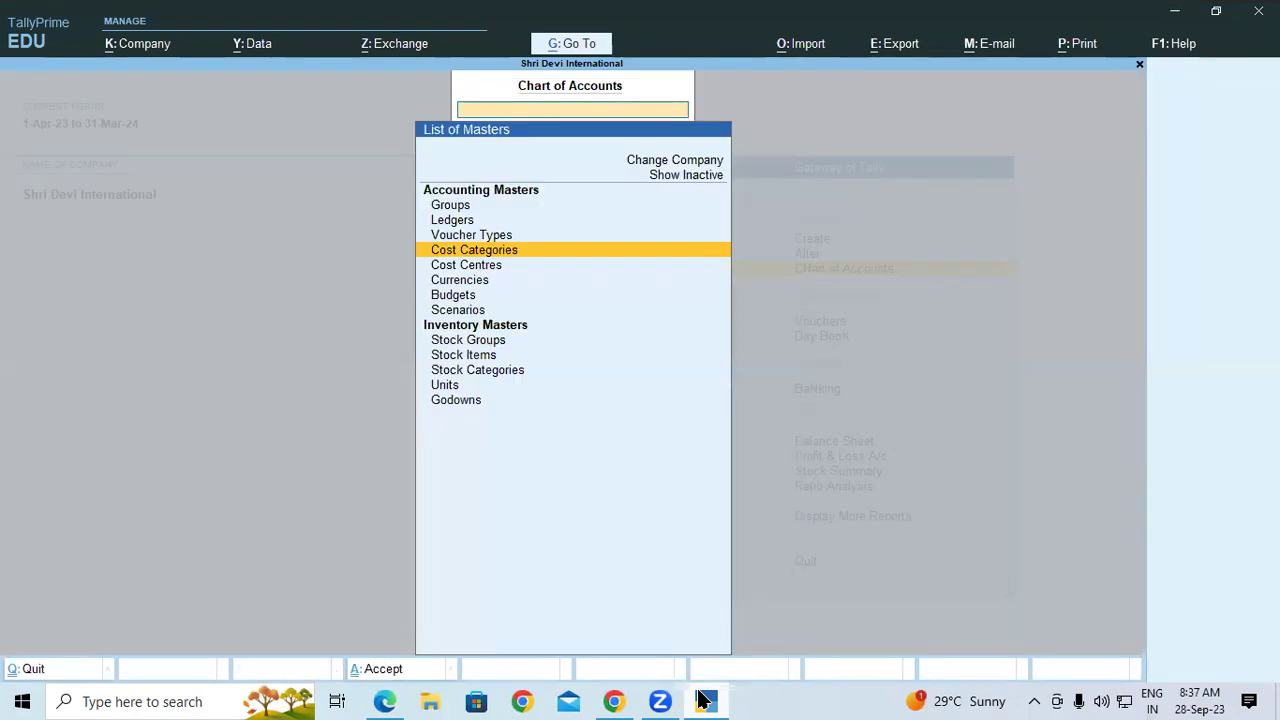
- Review the list of cost centres and its multi-master options, and return to the Gateway of Tally
key("Down")
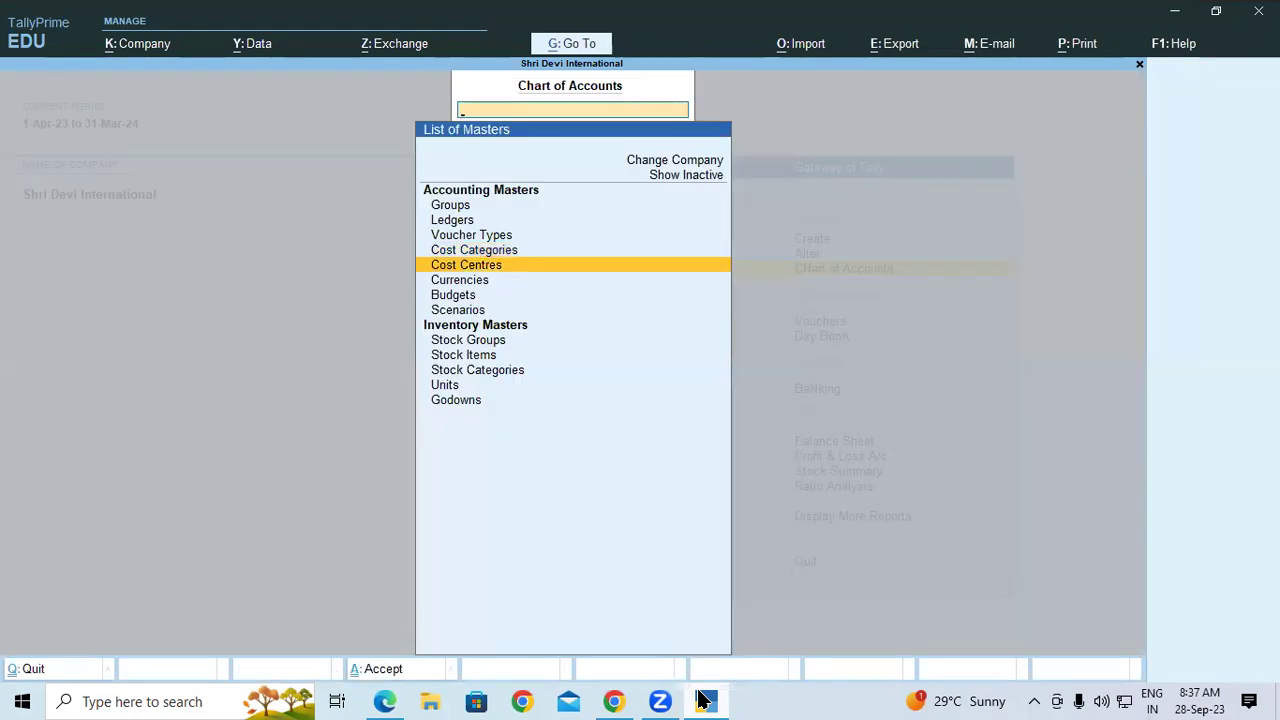
key("Return")
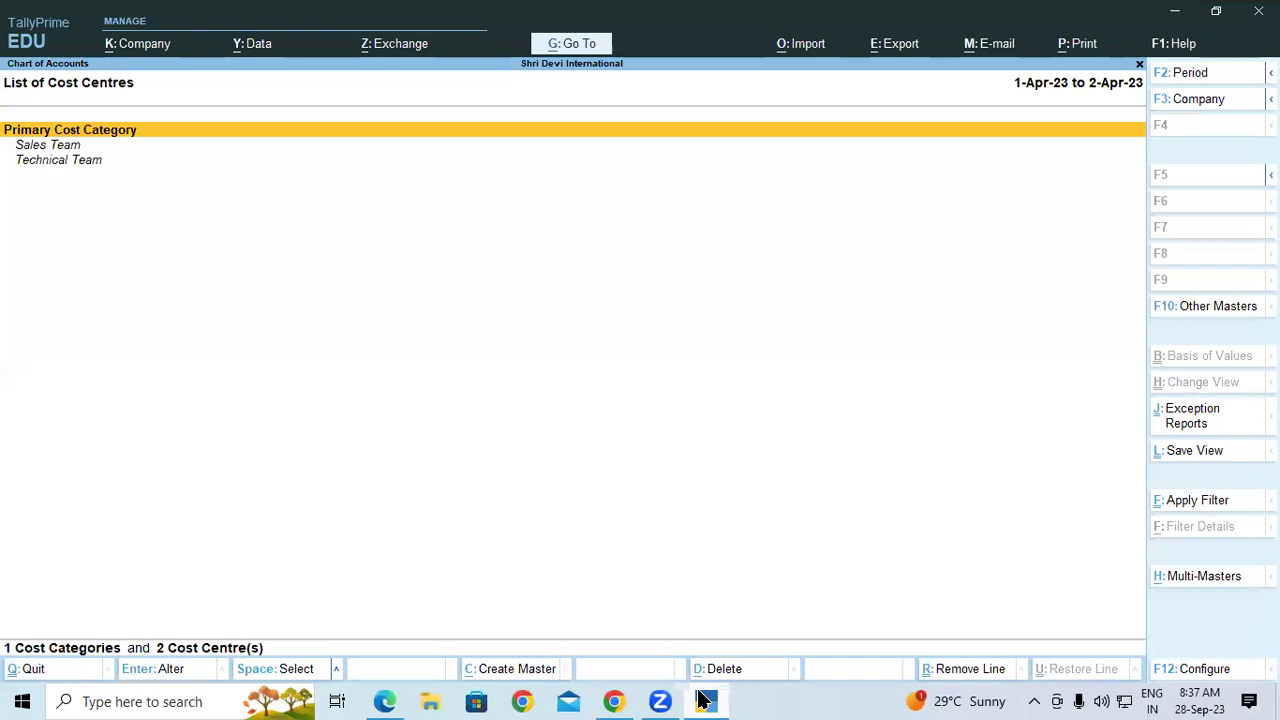
key("alt+h")
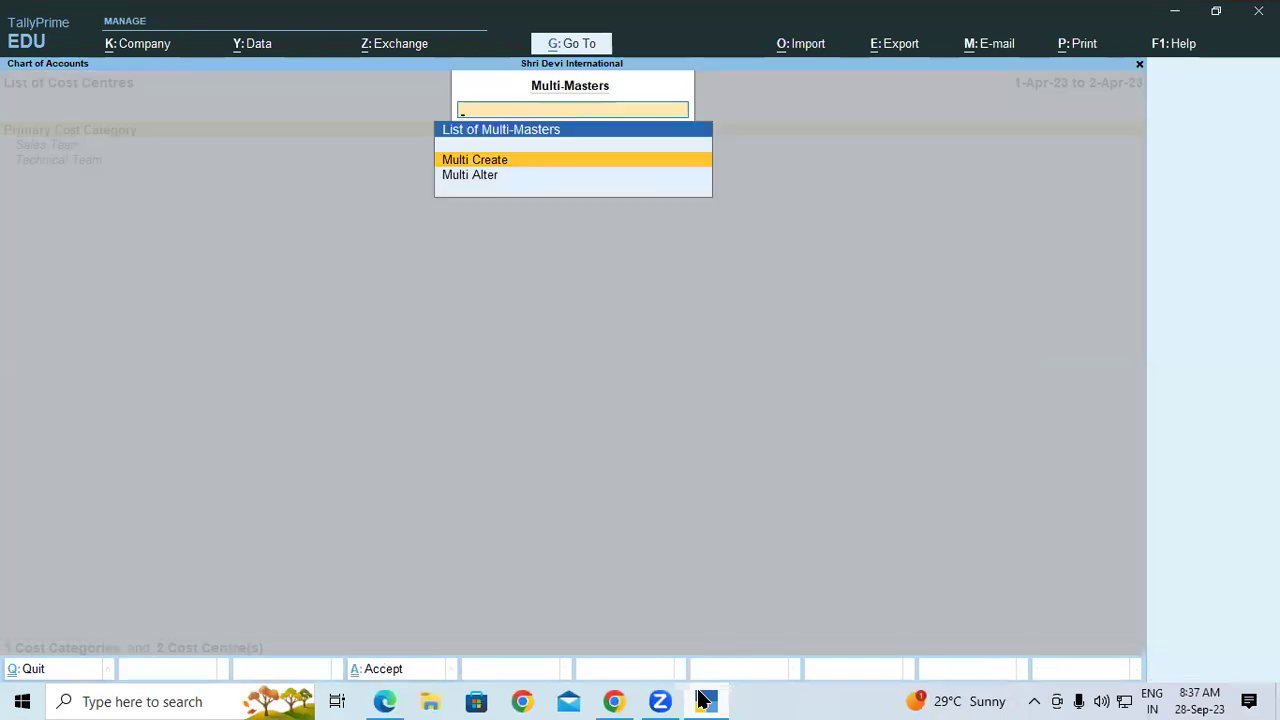
key("Escape")
key("Escape")
key("Escape")
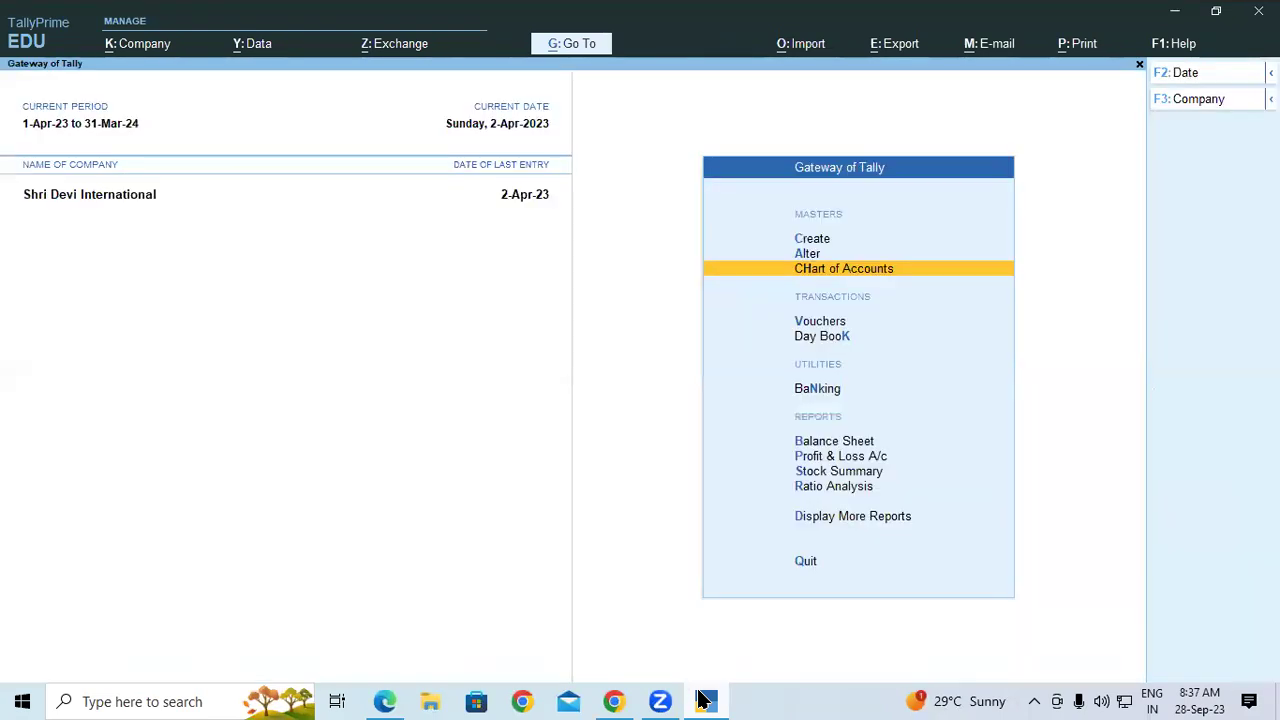
key("Up")
key("Up")
key("Return")
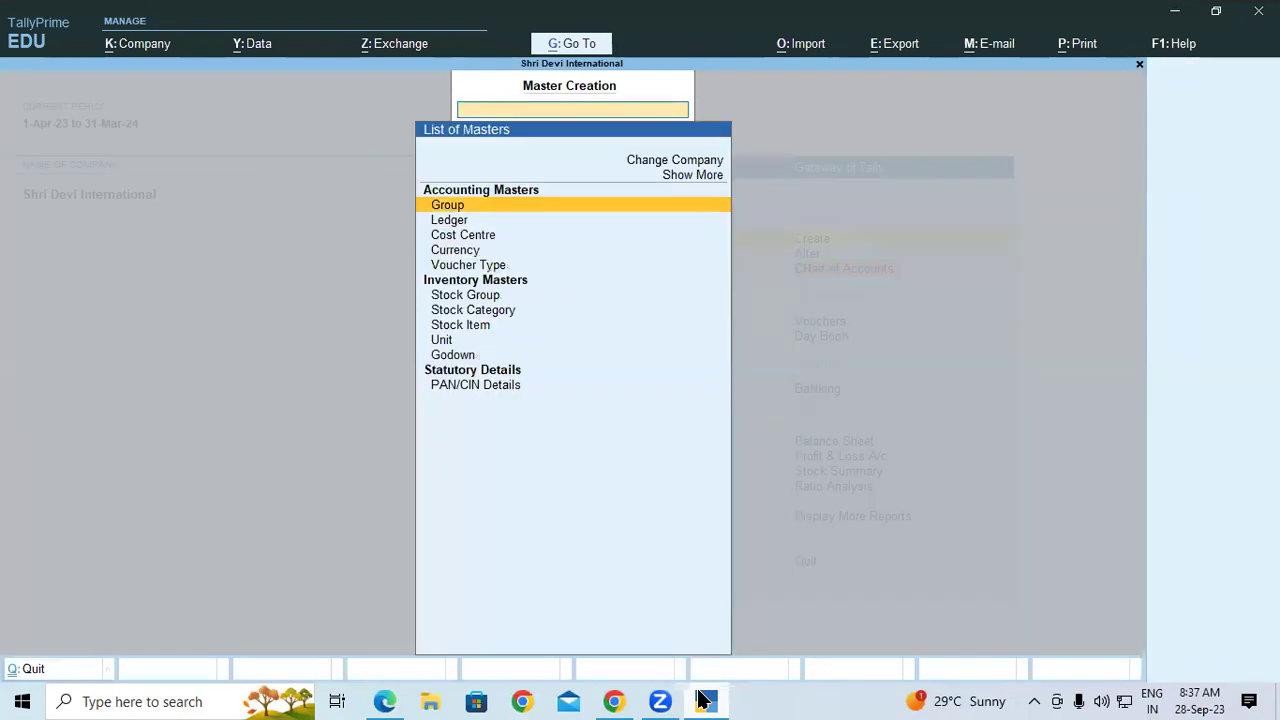
key("Down")
key("Down")
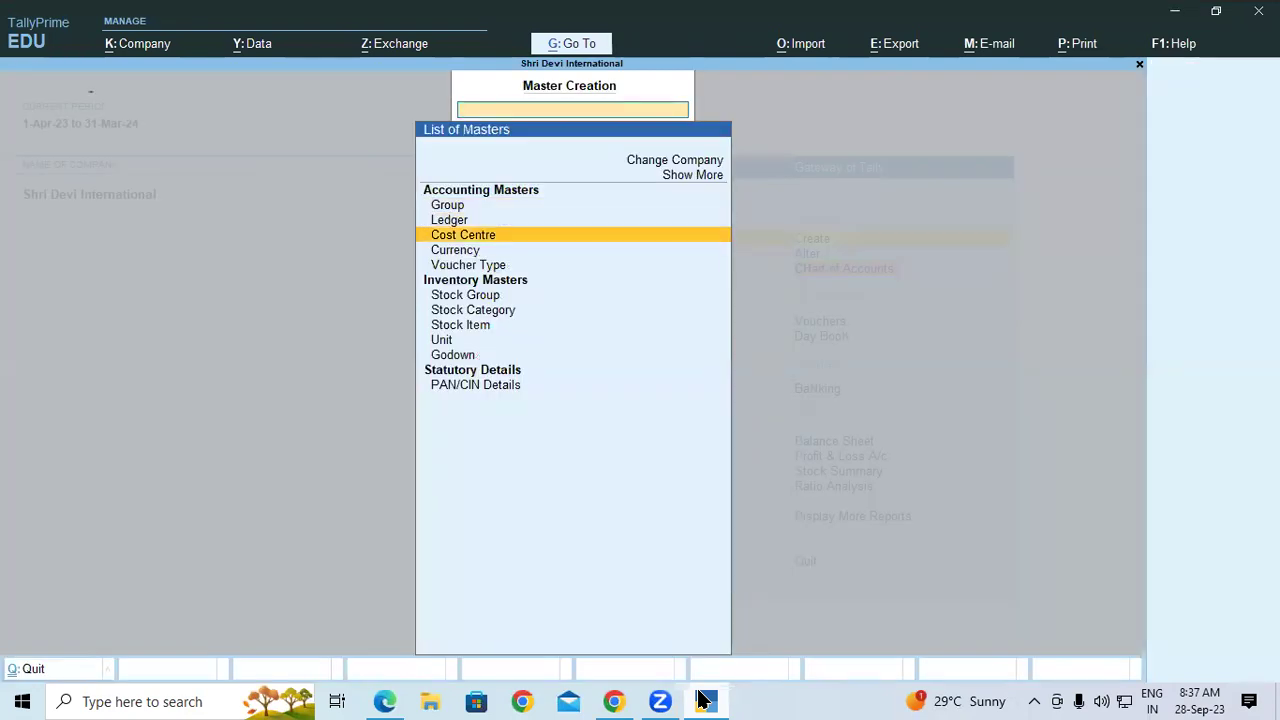
key("Return")
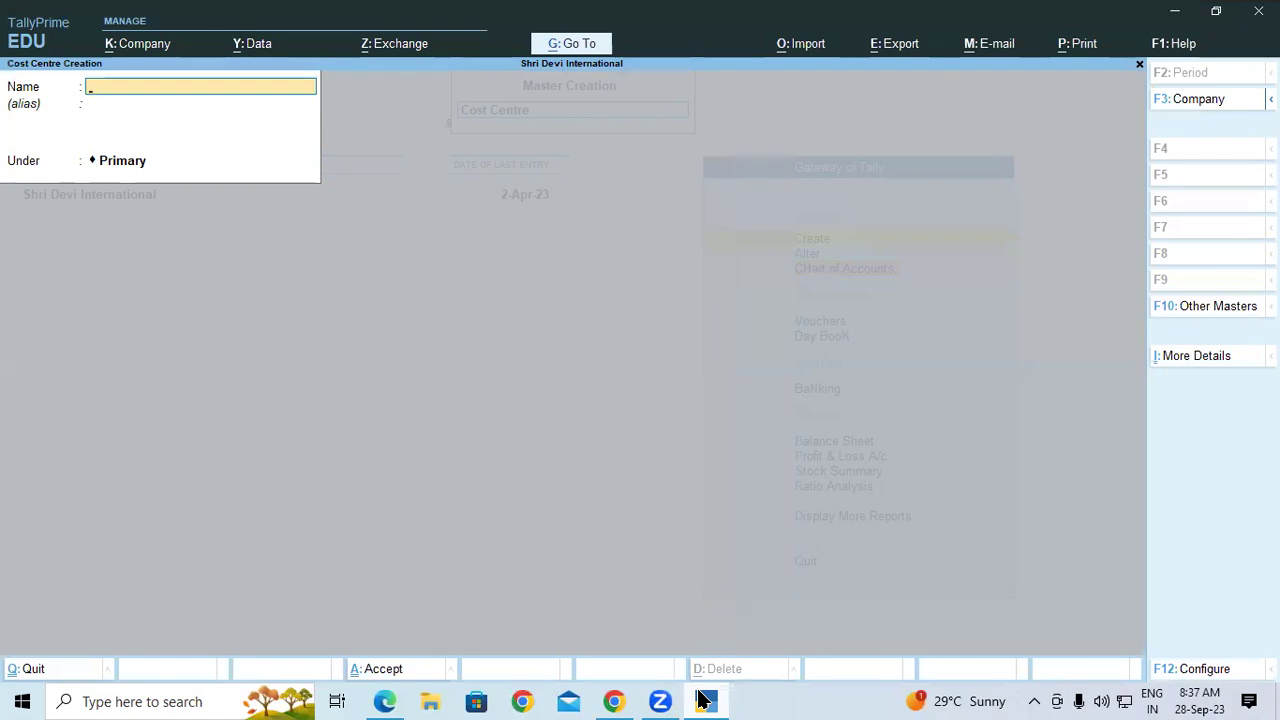
key("Escape")
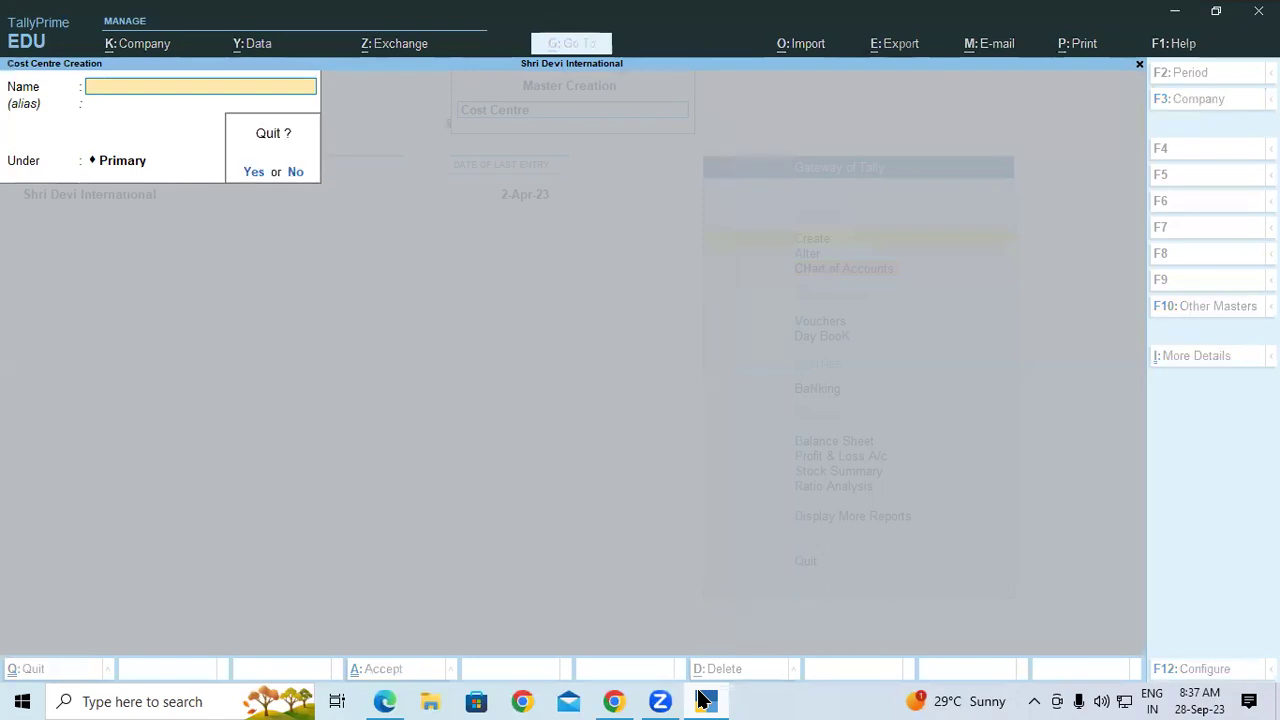
key("y")
key("Down")
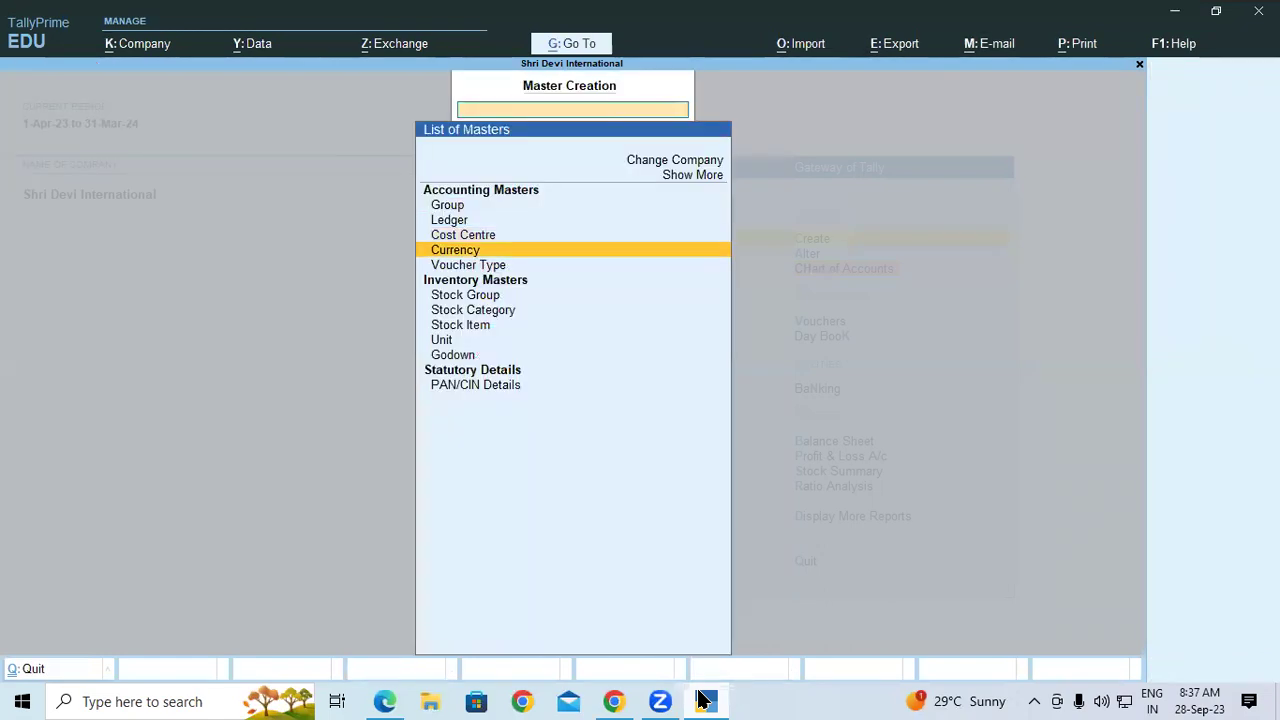
key("Down")
key("Escape")
- Start multi-creation of cost centres from the Chart of Accounts, with Under Cost Centre set to All Items
key("Down")
key("Down")
key("Return")
key("Down")
key("Down")
key("Down")
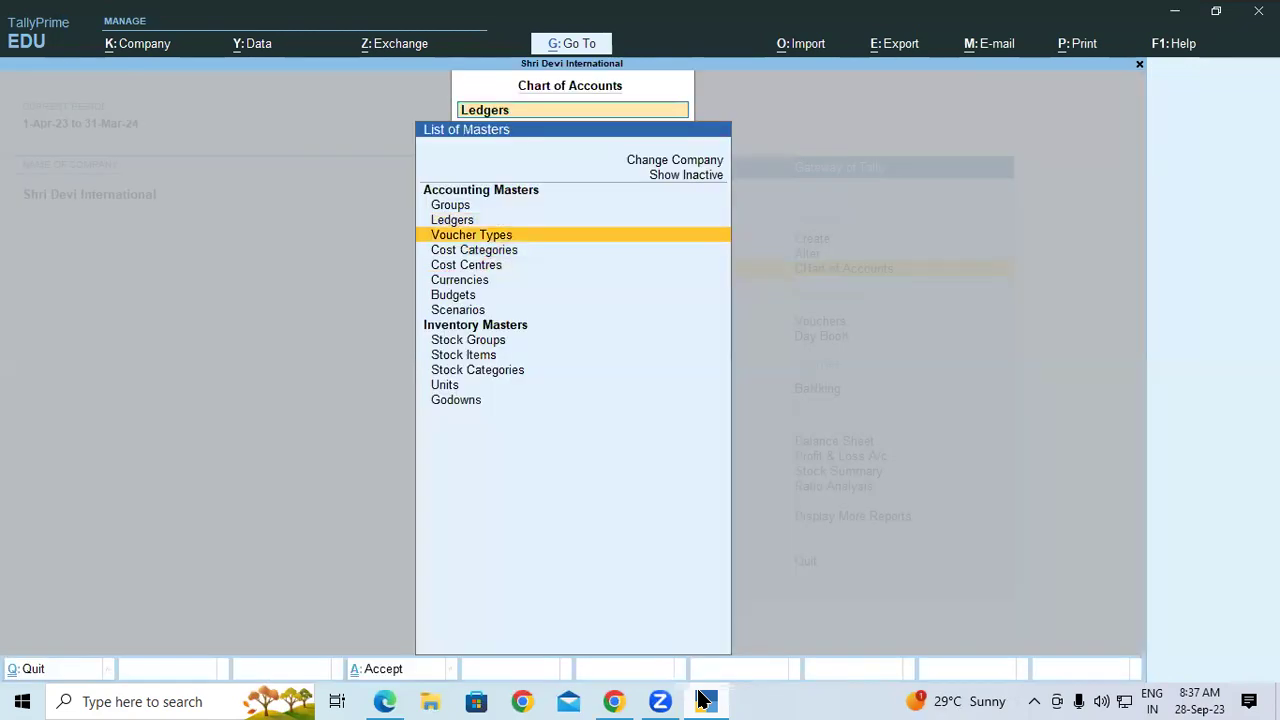
key("Return")
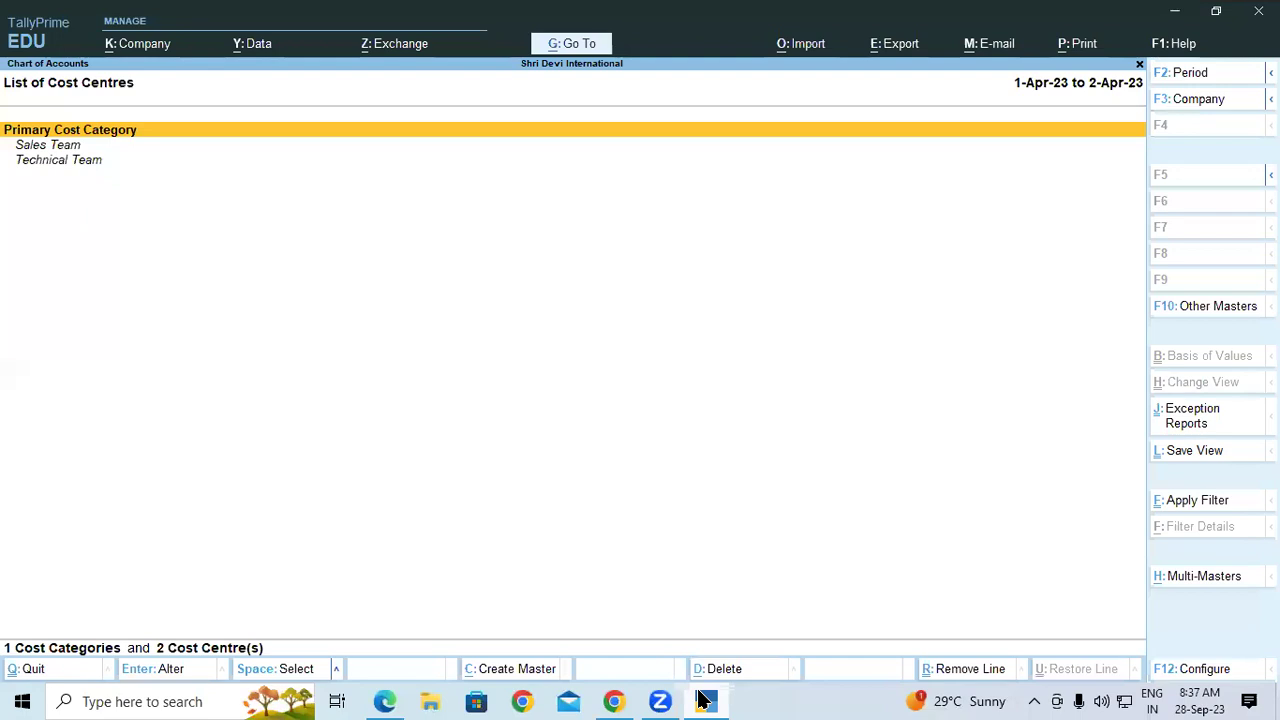
key("alt+h")
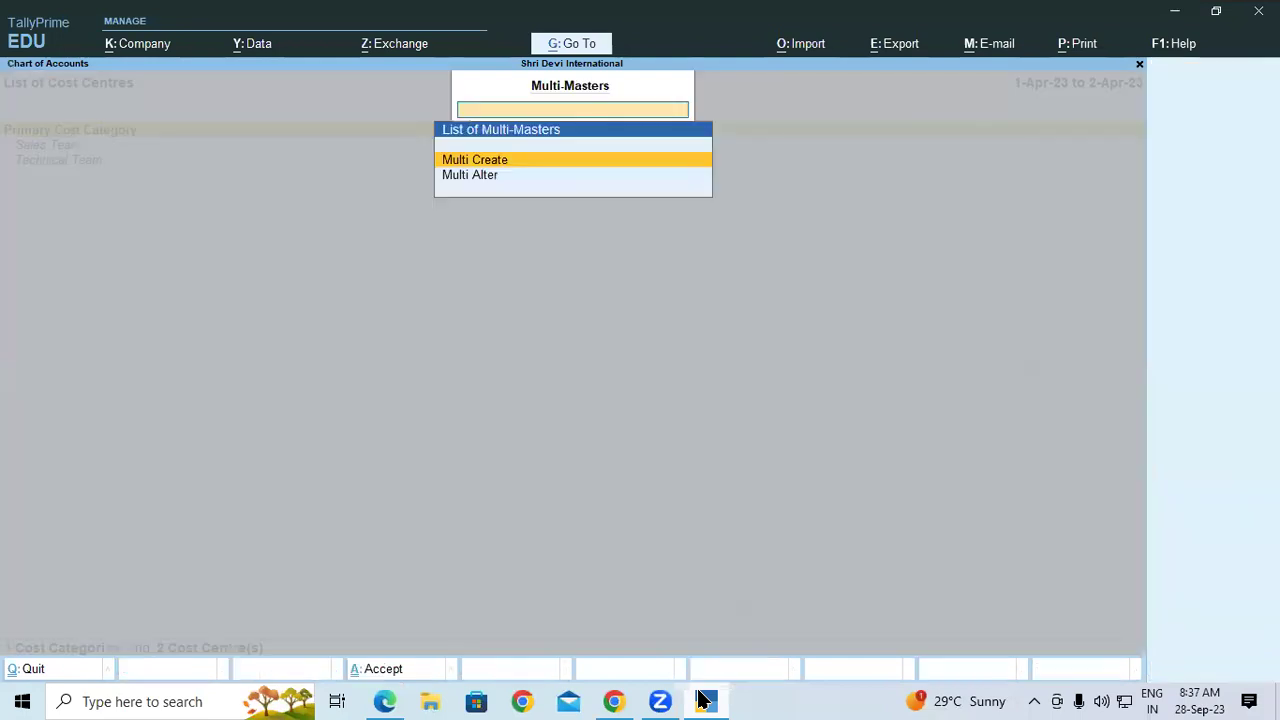
key("Return")
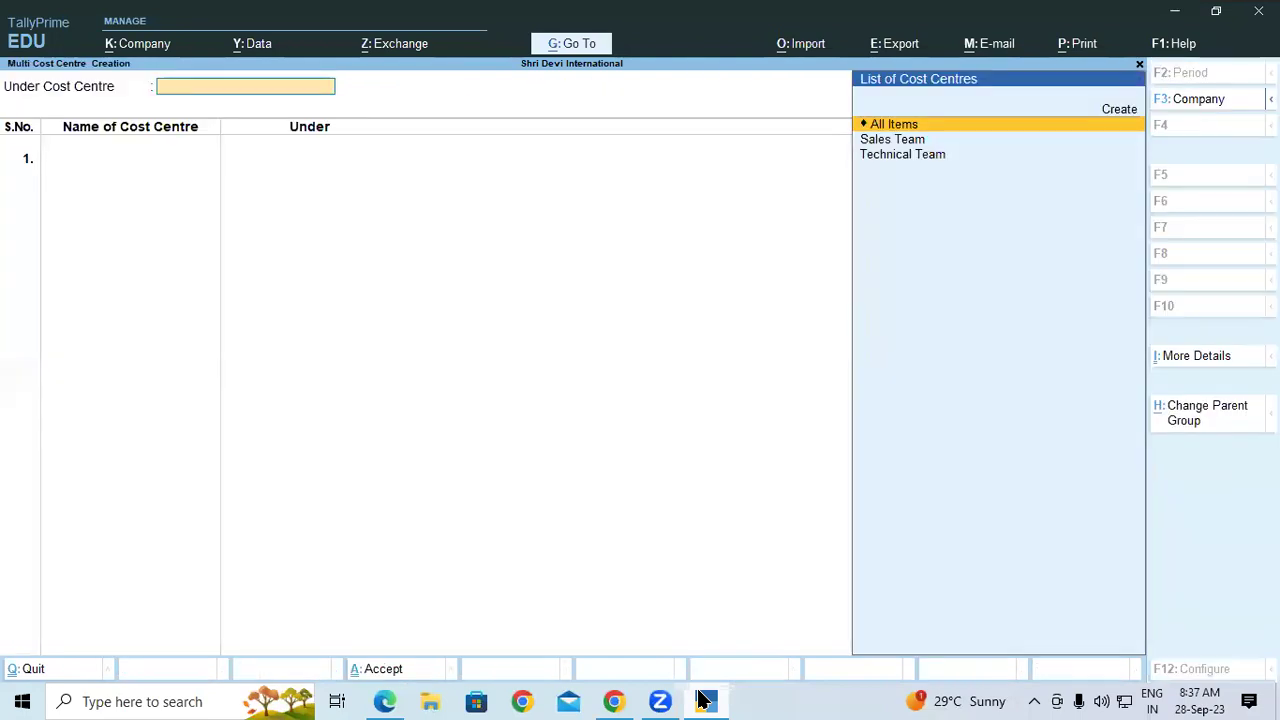
key("Return")
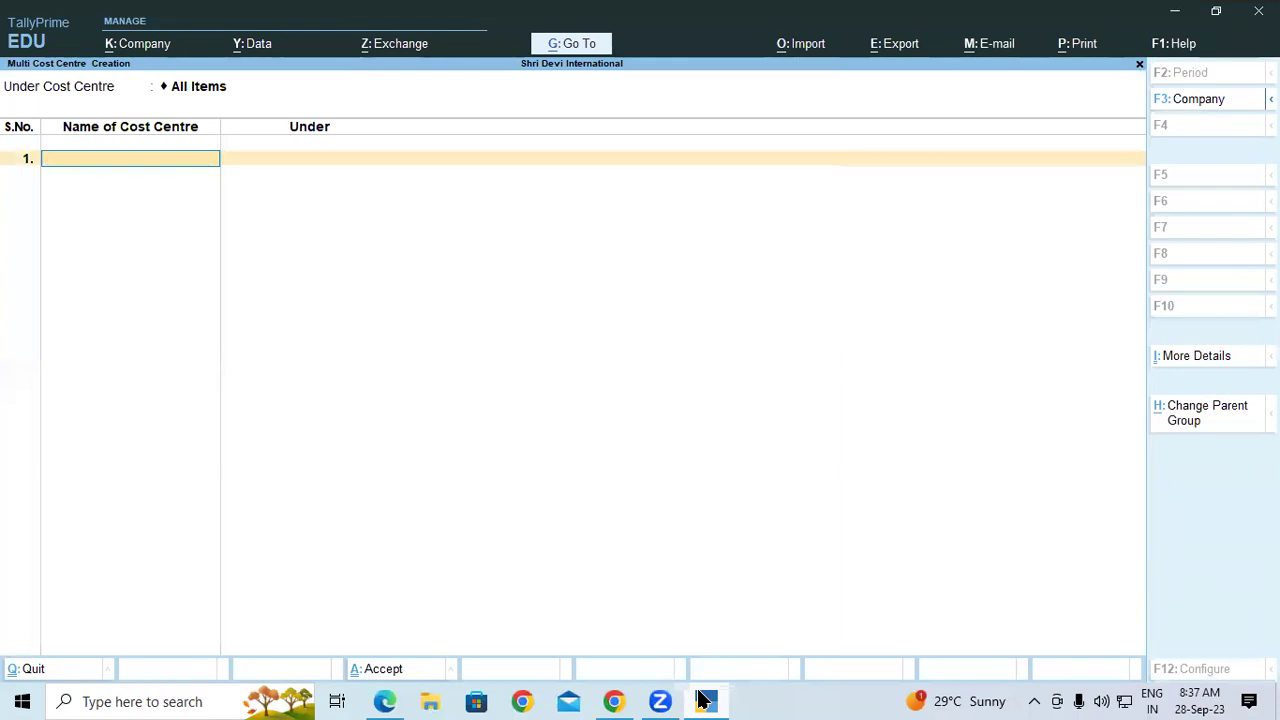
- Enter the handout's first two team members by name as cost centres, each under Sales Team
left_click(703, 700)
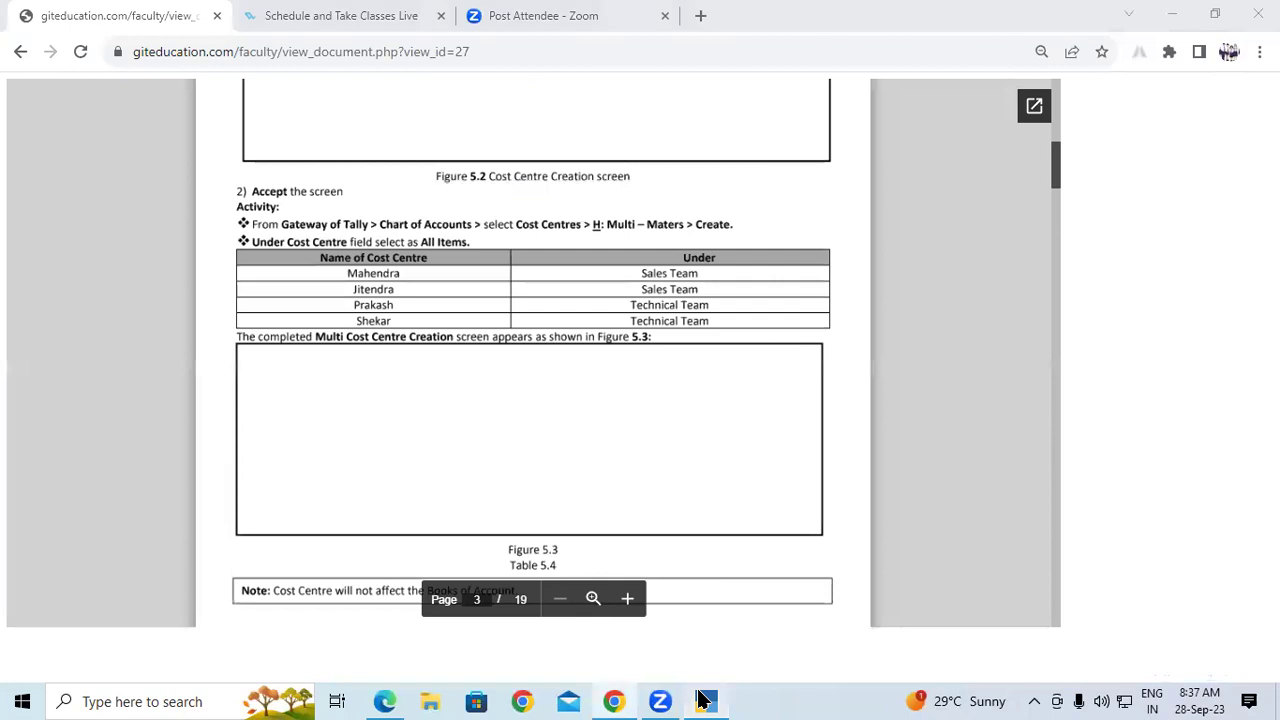
left_click(703, 700)
type("Mah")
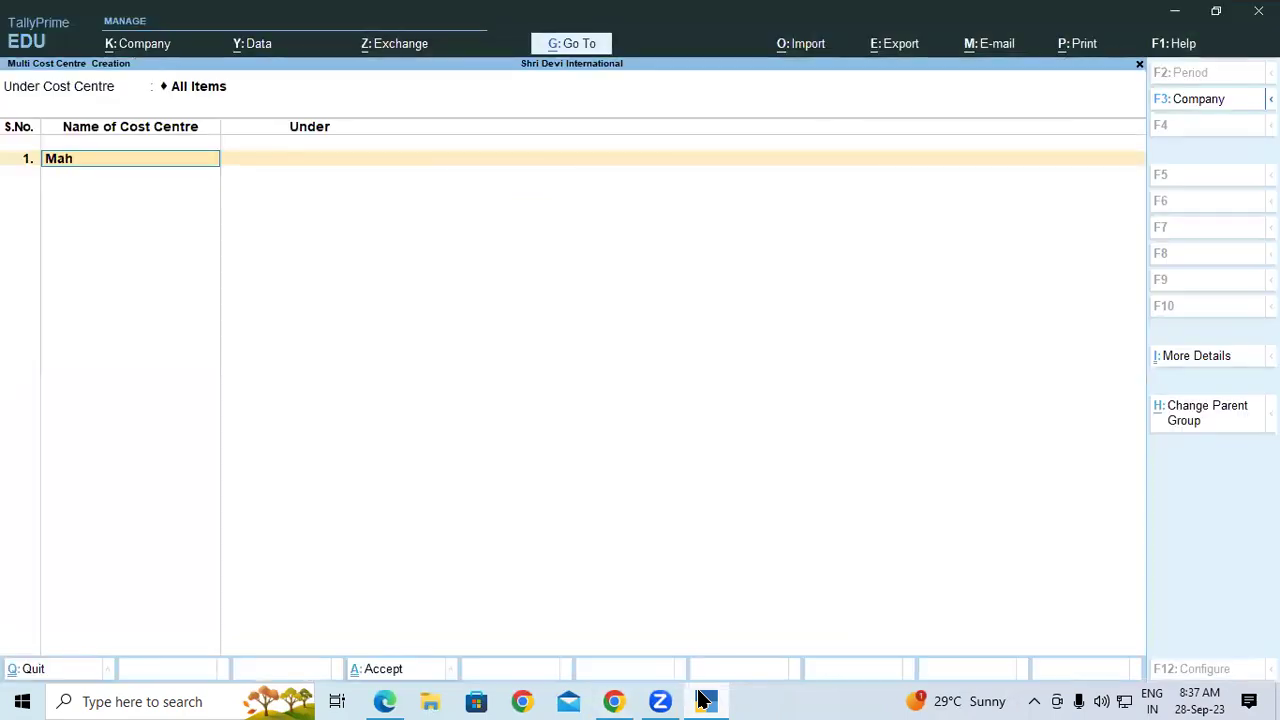
type("endra")
key("Return")
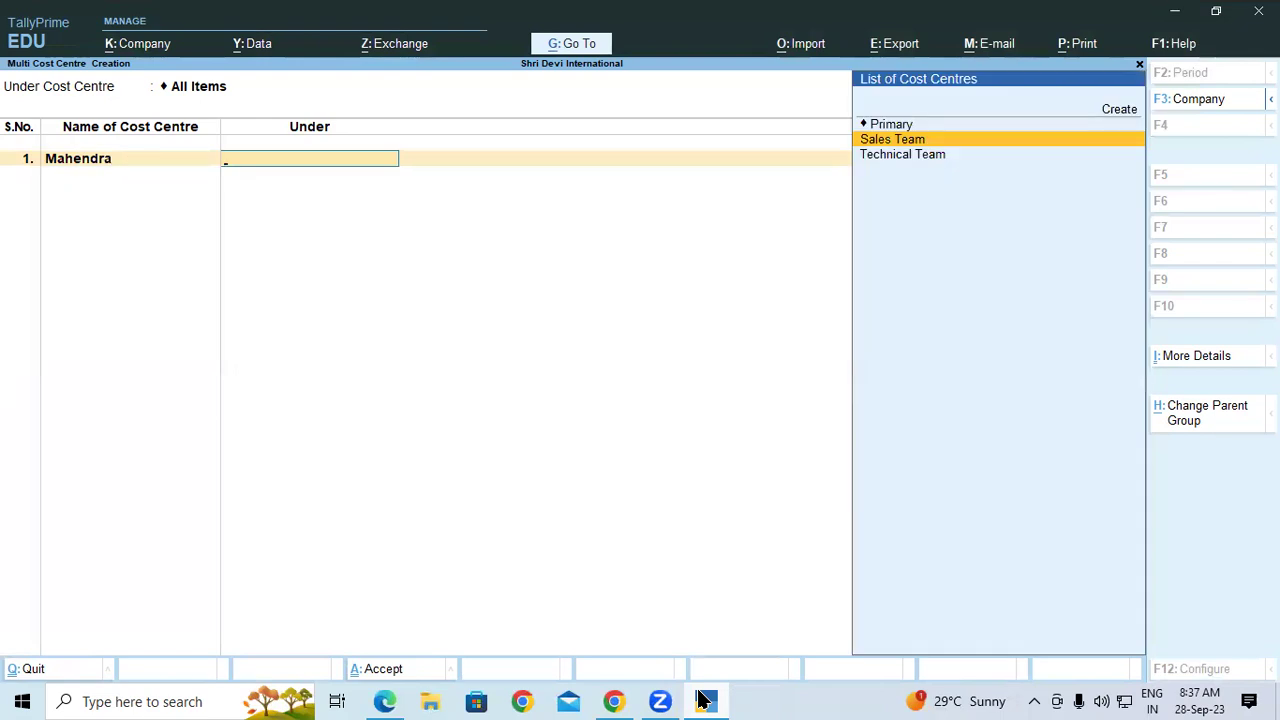
key("Return")
type("Jitendra")
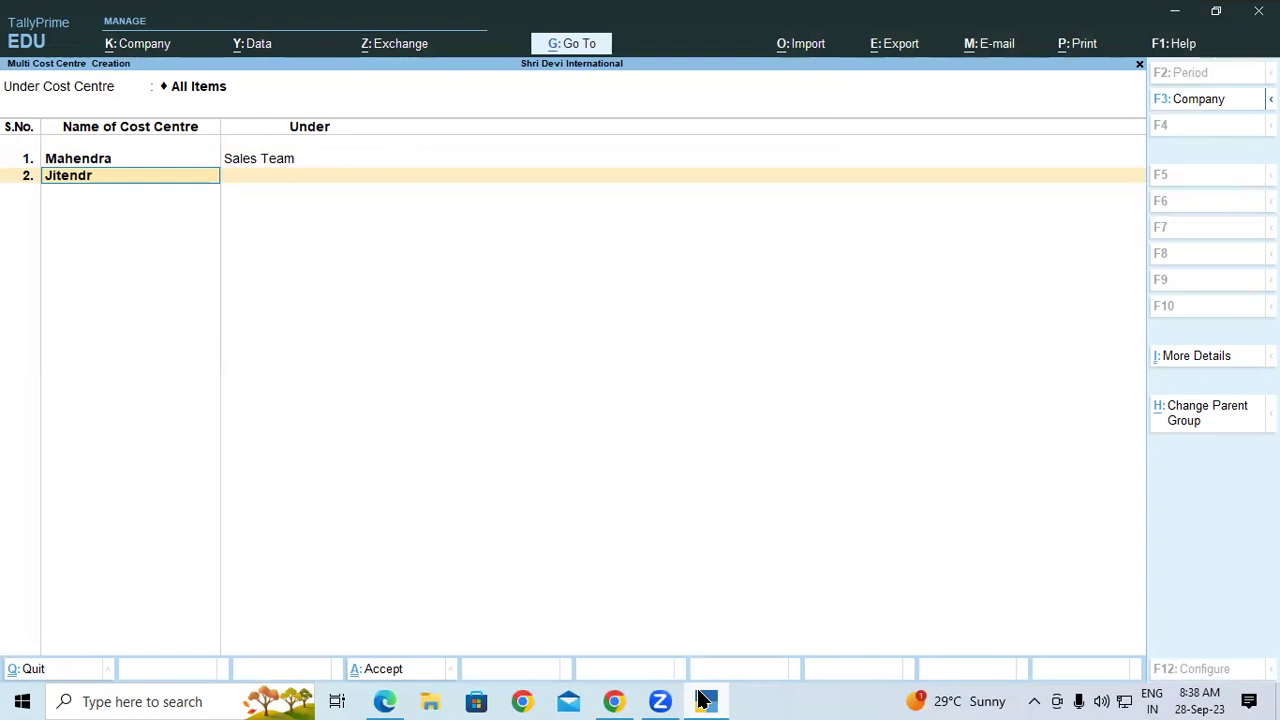
key("Return")
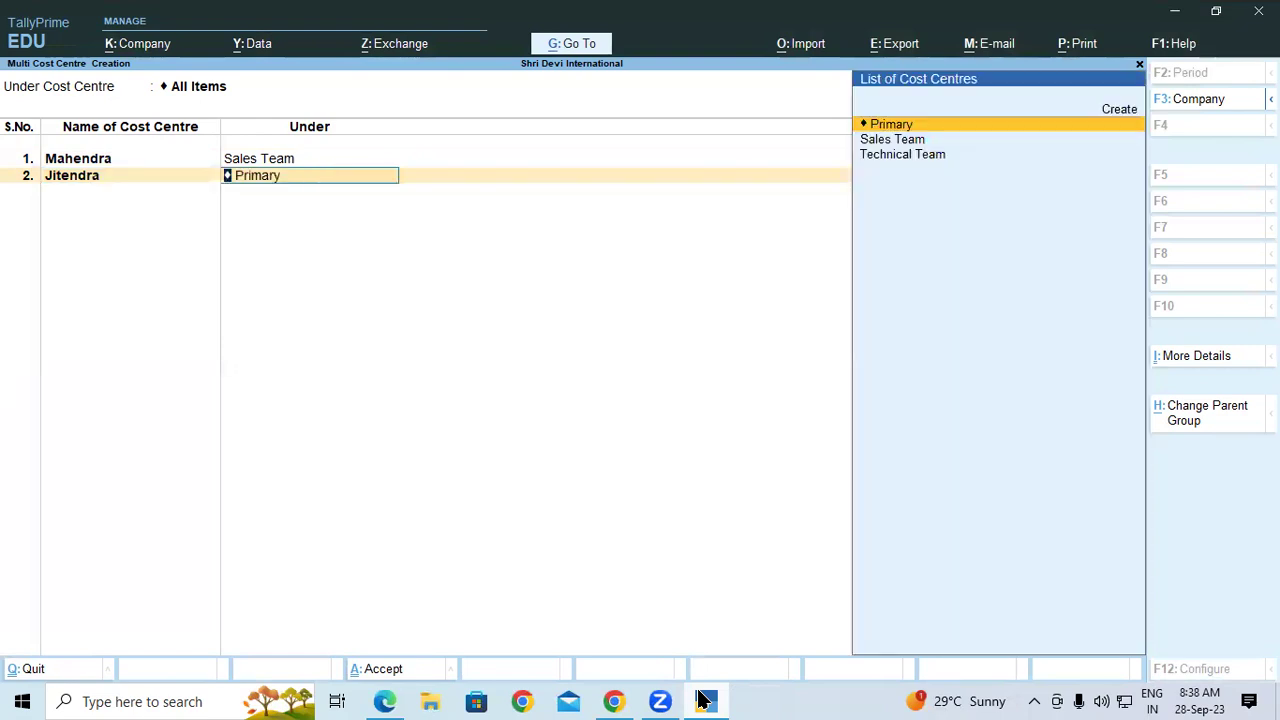
key("Down")
key("Return")
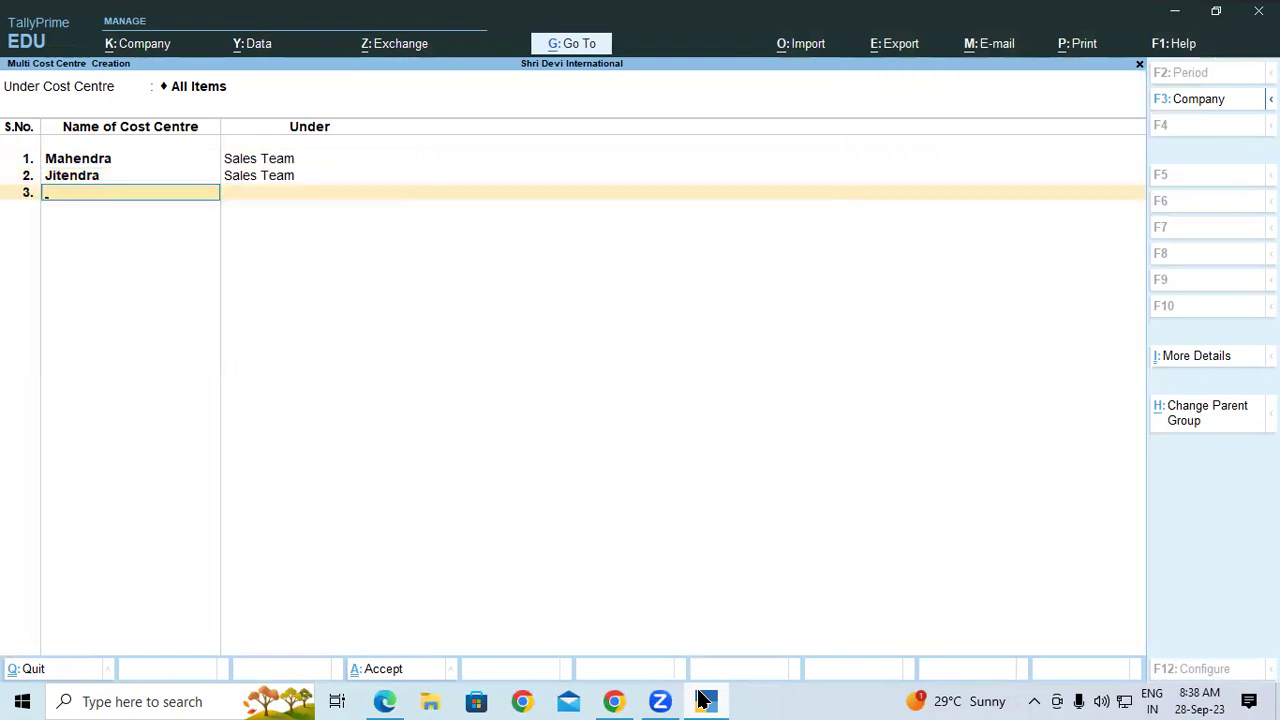
- Enter the handout's last two team members by name as cost centres under Technical Team, save the entries and close the cost centre list
type("Prakash")
key("Return")
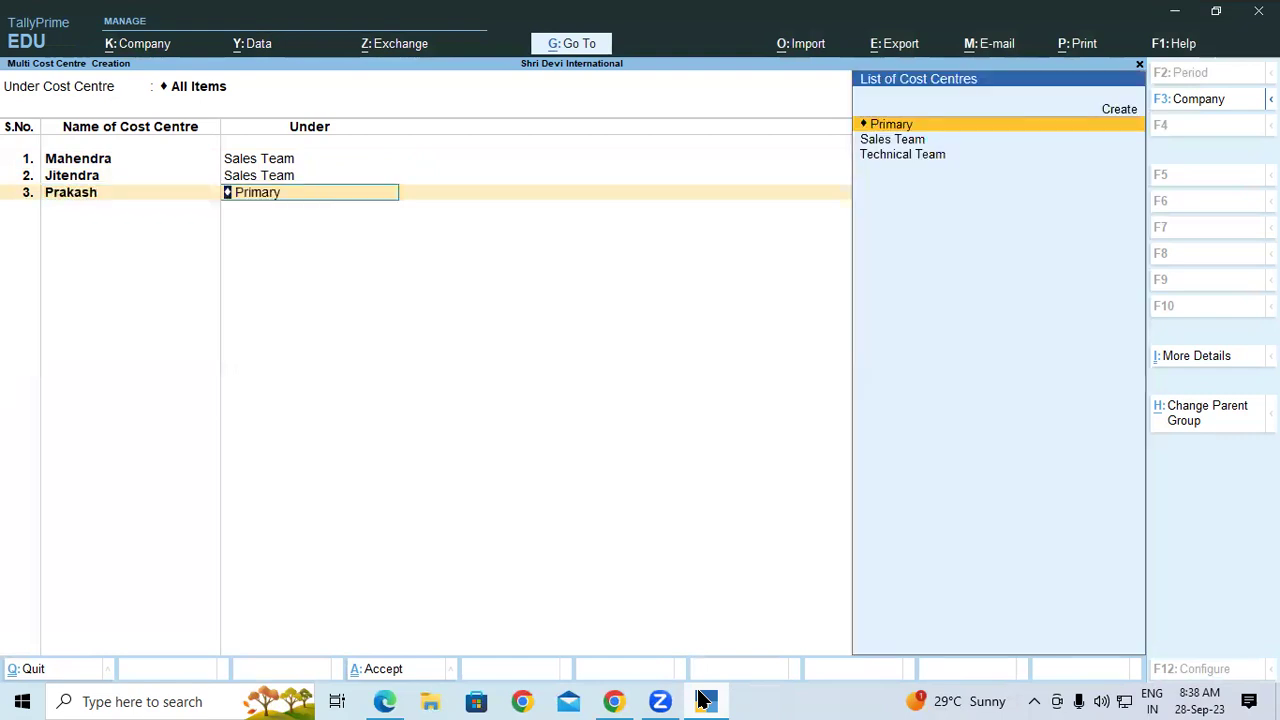
key("Down")
key("Down")
key("Return")
type("Shekhar")
key("Return")
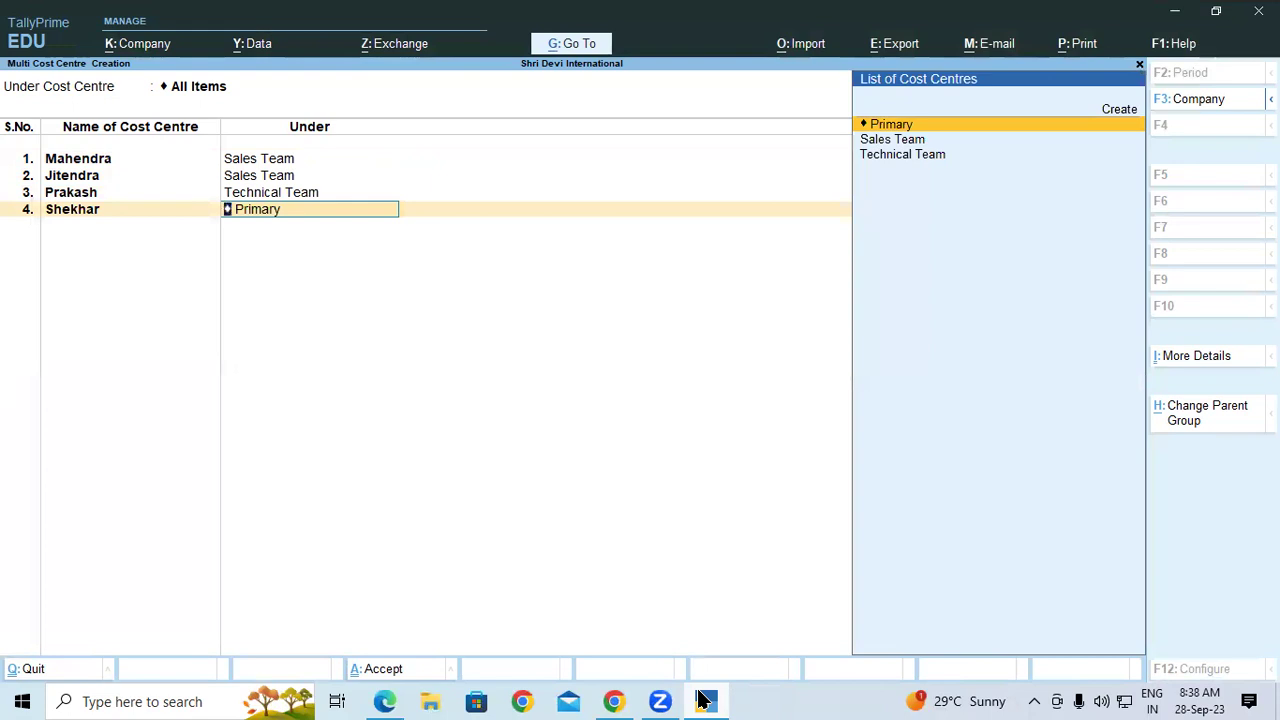
key("Down")
key("Down")
key("Return")
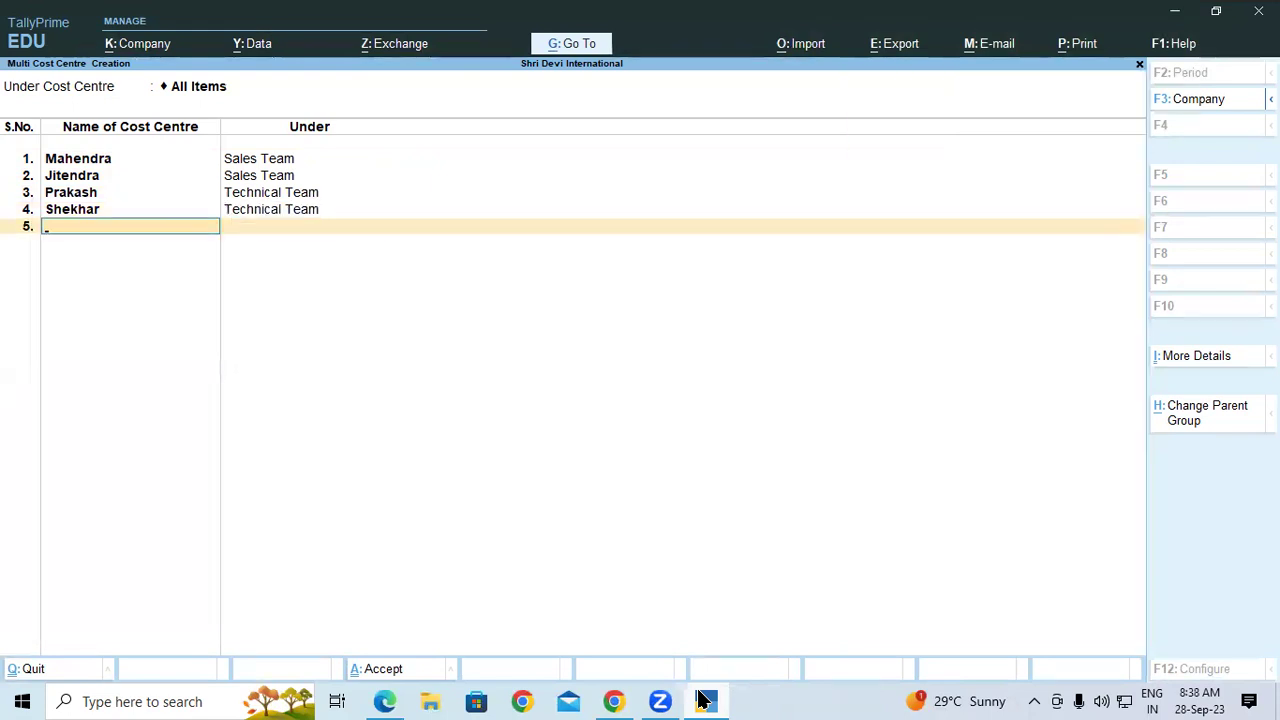
key("ctrl+a")
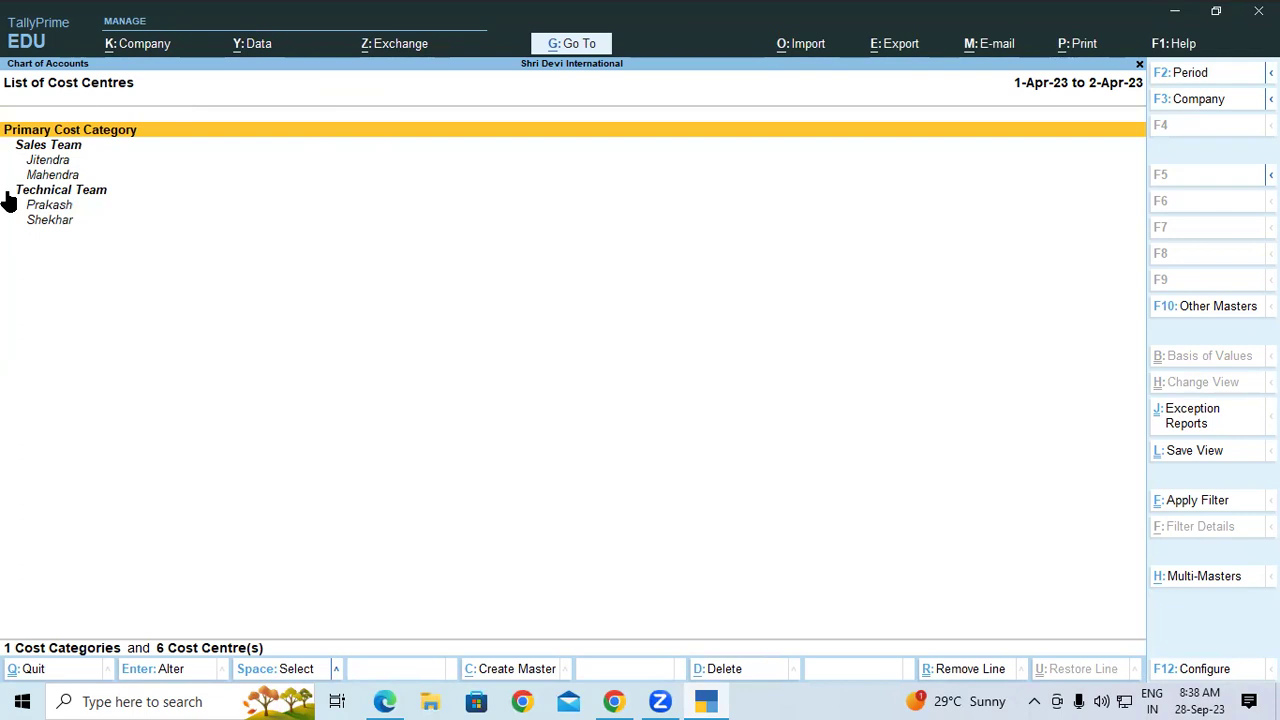
key("Escape")
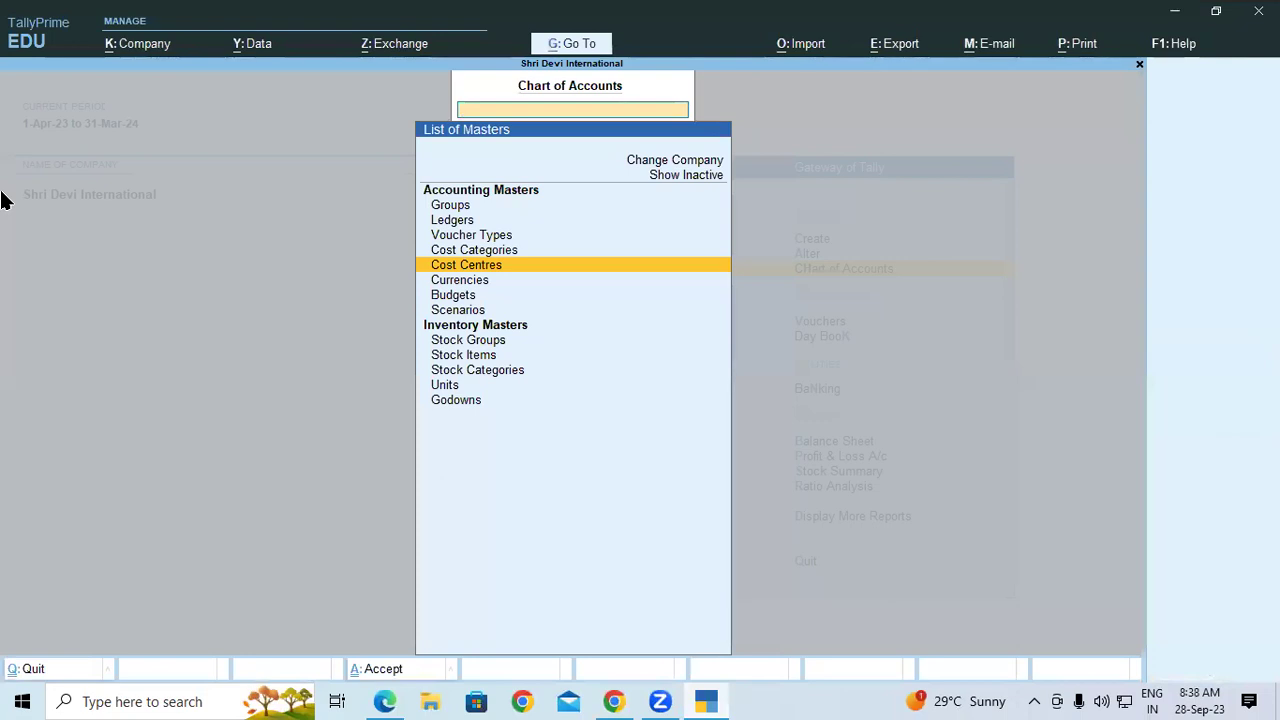